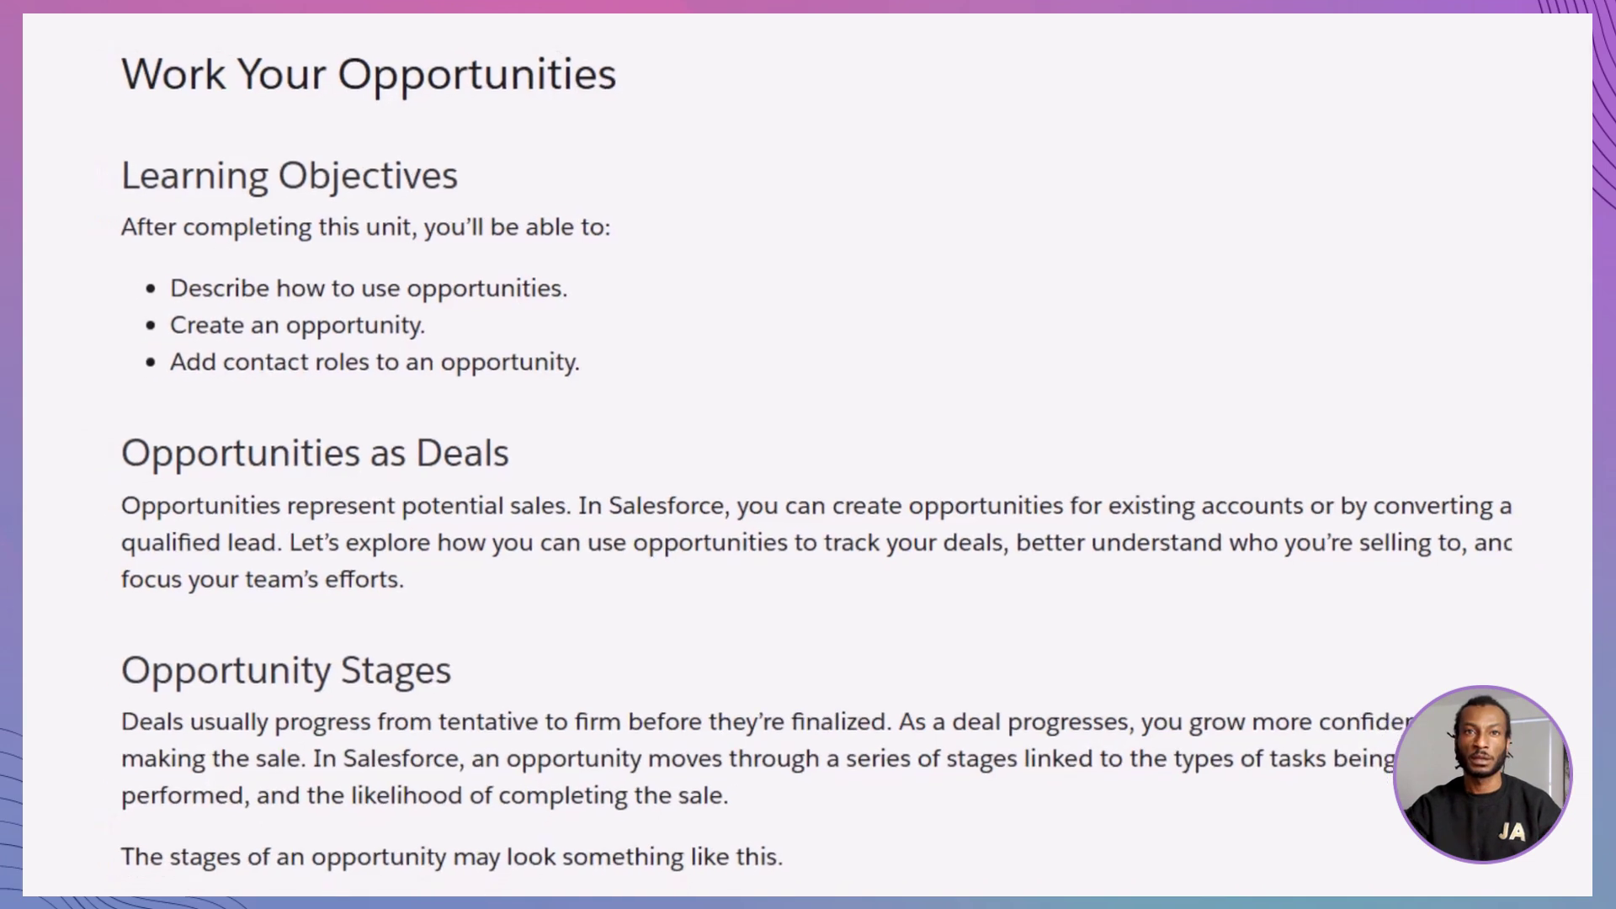
# Scroll past the opportunity stages list and sales-process diagram to the Get Cloudy scenario.
pyautogui.scroll(-5, 825, 454)
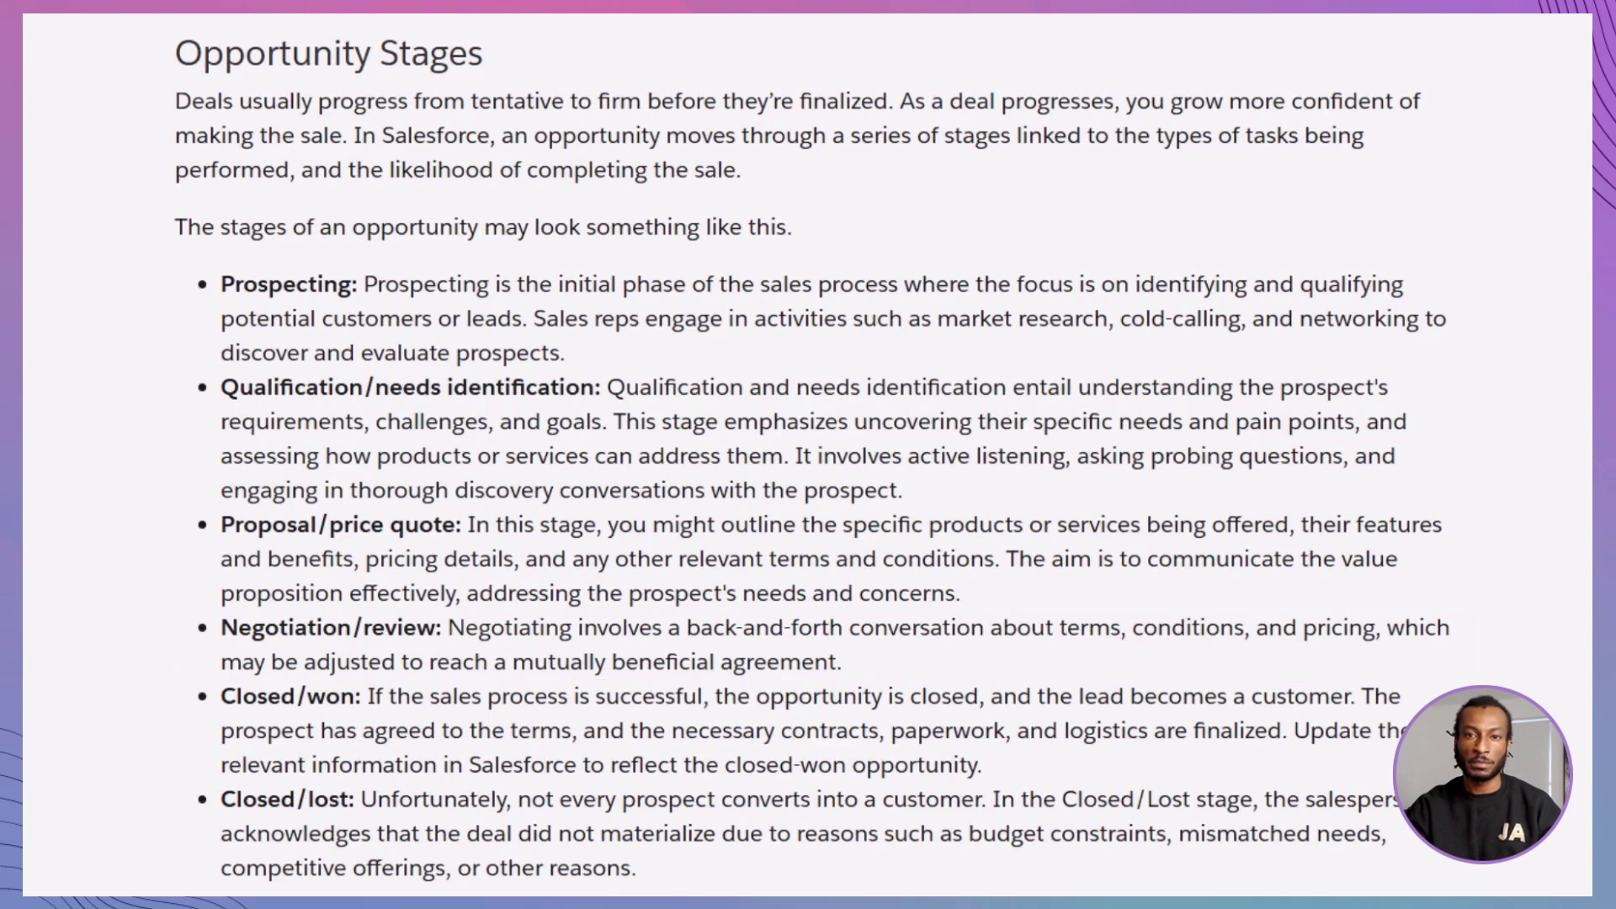
pyautogui.scroll(-10, 808, 455)
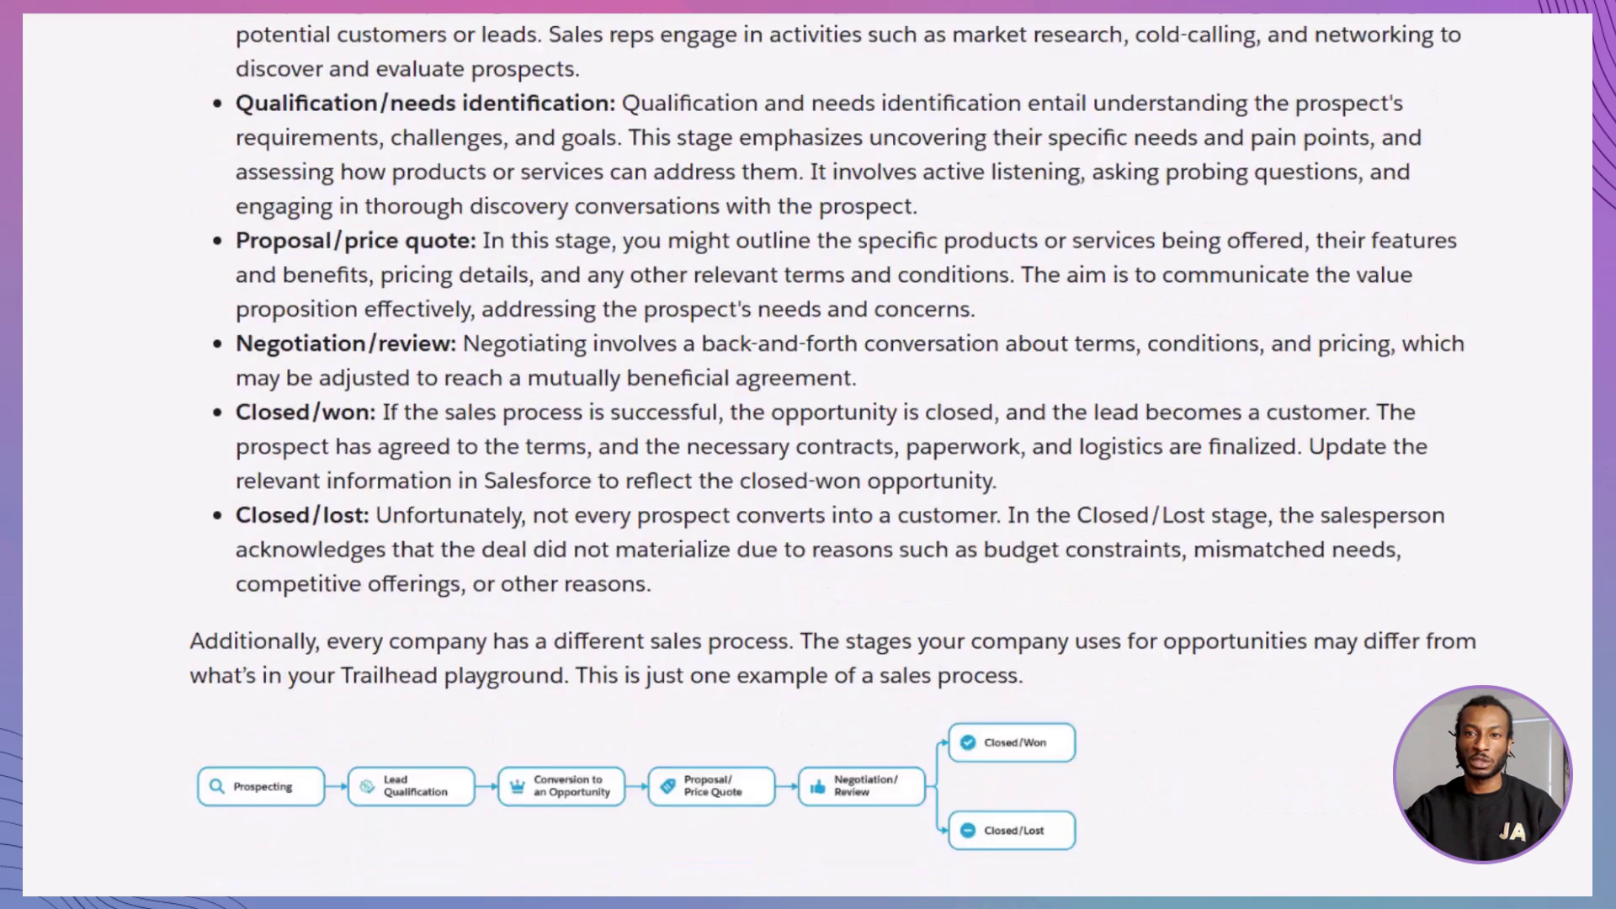
pyautogui.scroll(-4, 808, 455)
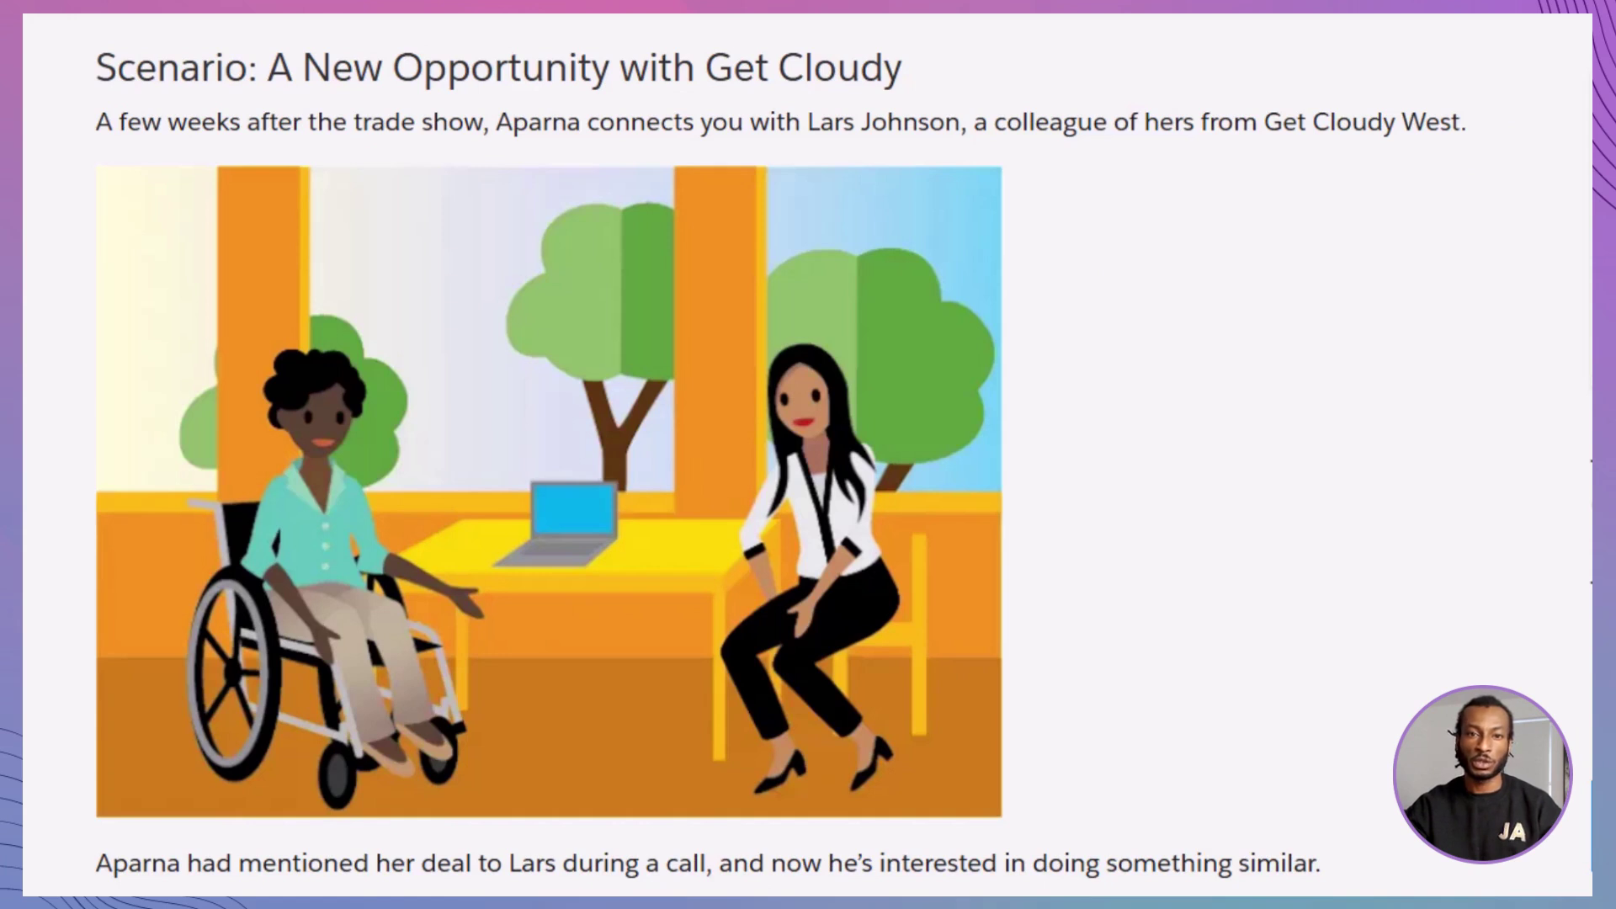
# Scroll down to the scenario's steps for creating the Get Cloudy West opportunity.
pyautogui.scroll(-10, 808, 455)
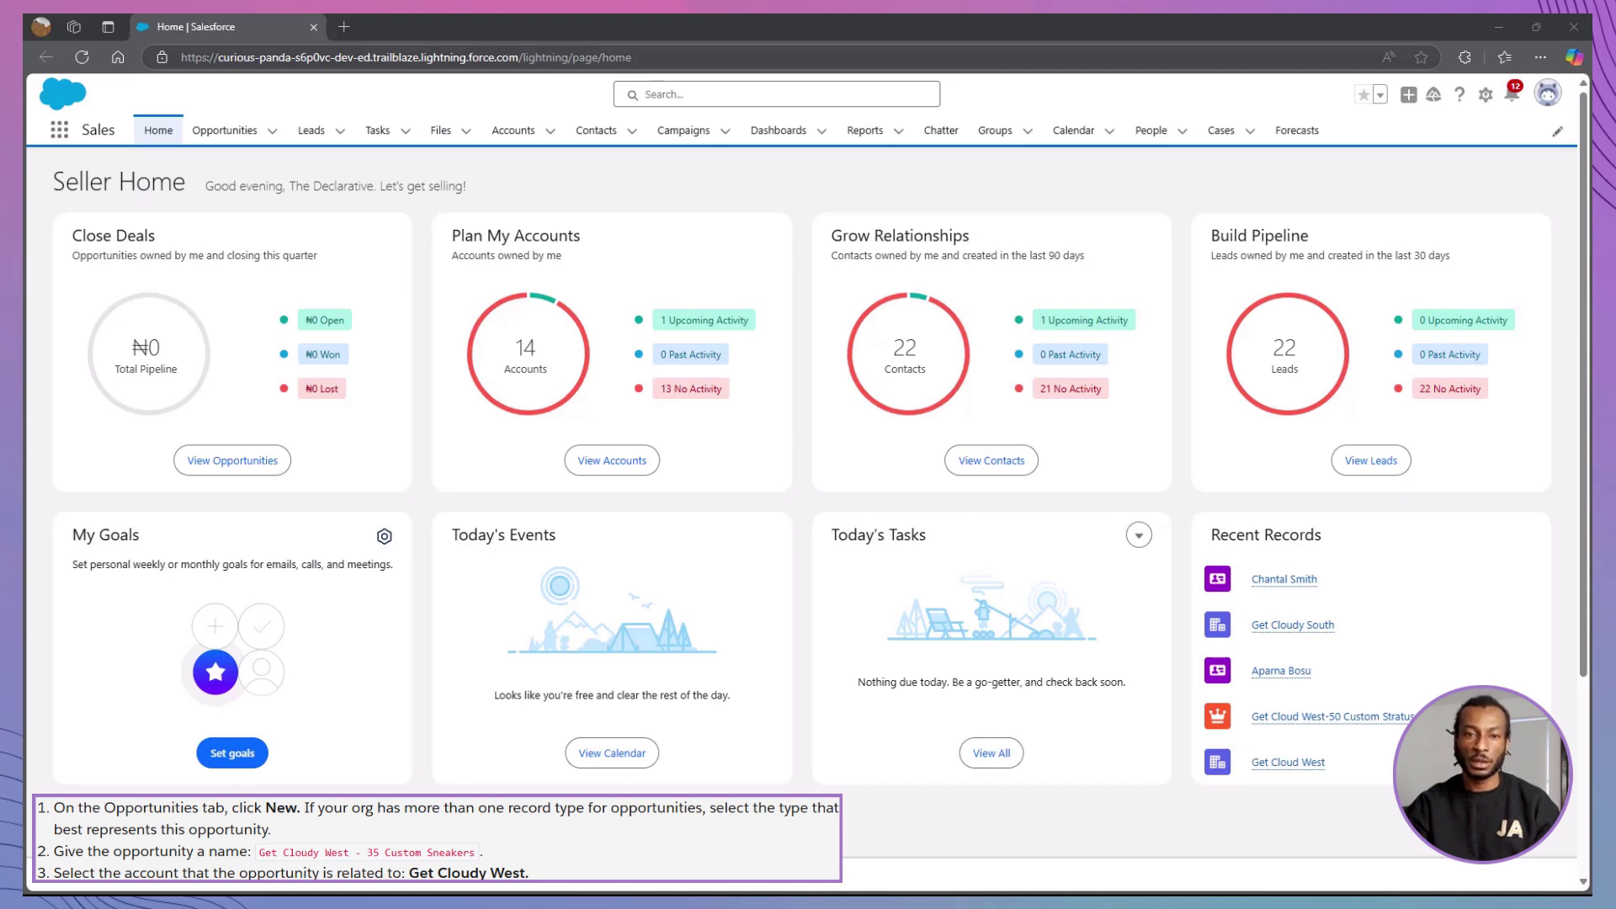
# Start a new opportunity named 'Get Cloudy West - 25 Custom Sneakers' for account Get Cloud West.
pyautogui.click(240, 132)
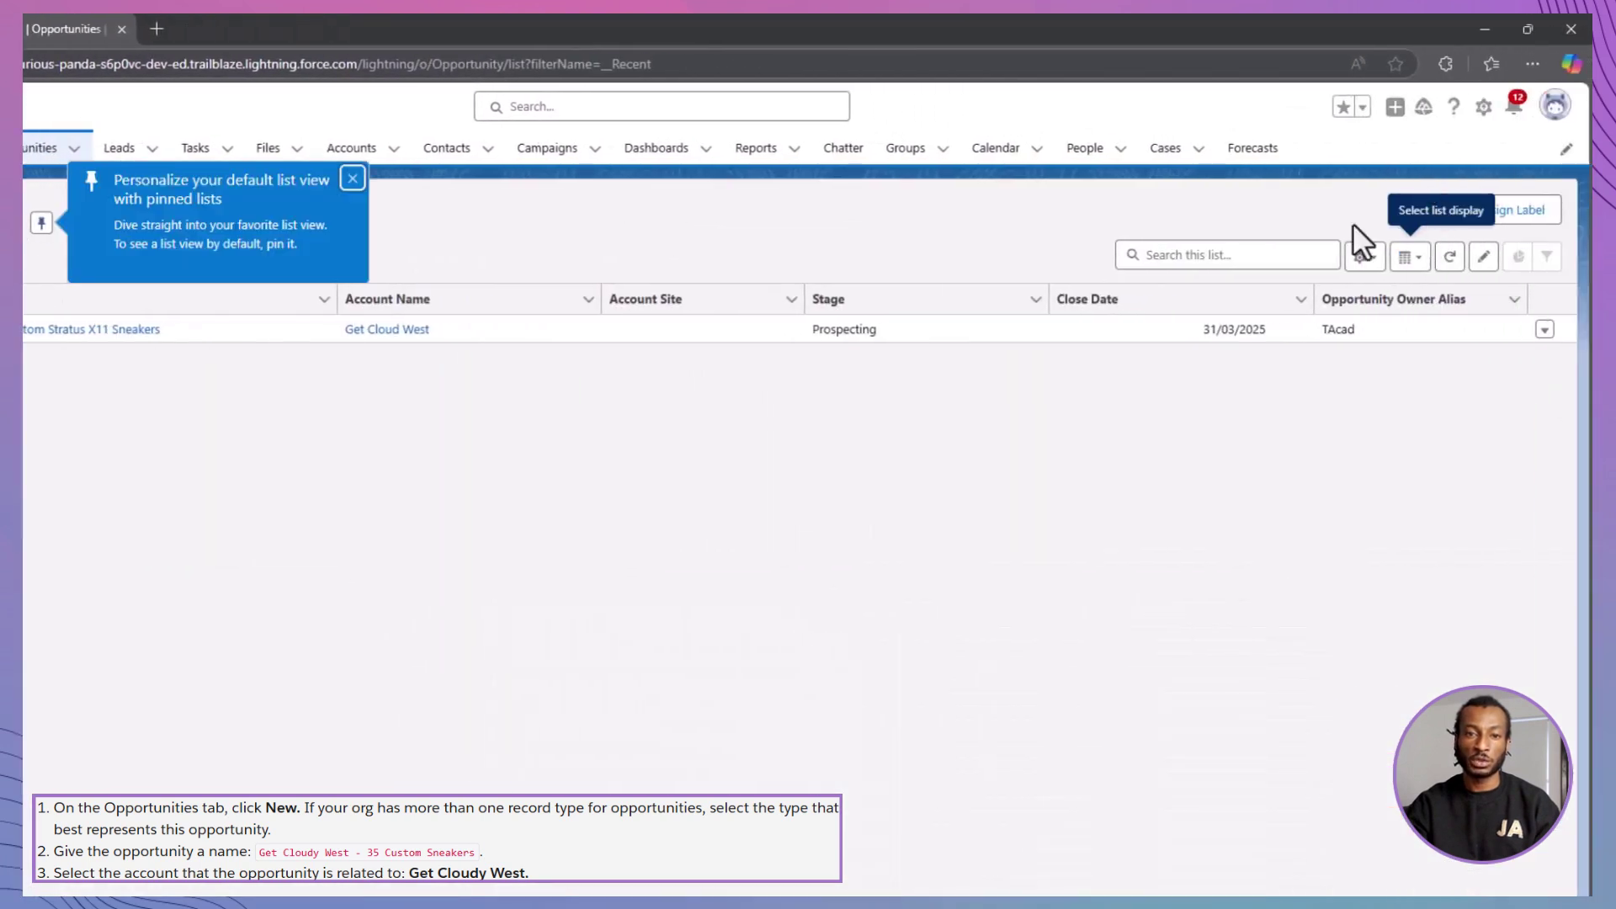
pyautogui.click(1433, 210)
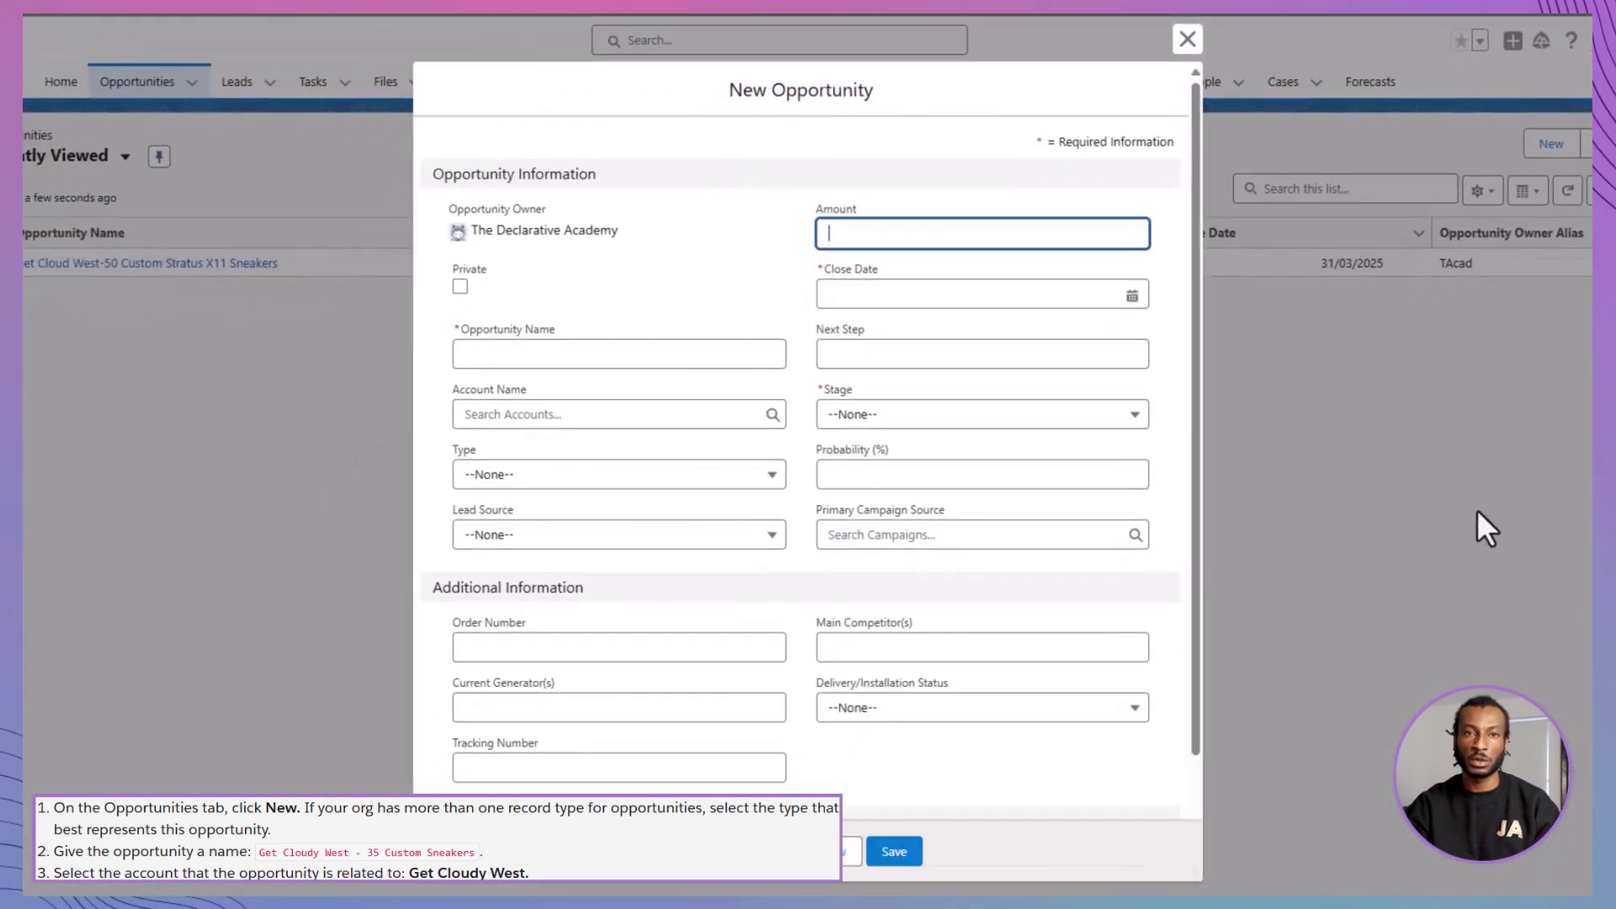
pyautogui.click(702, 353)
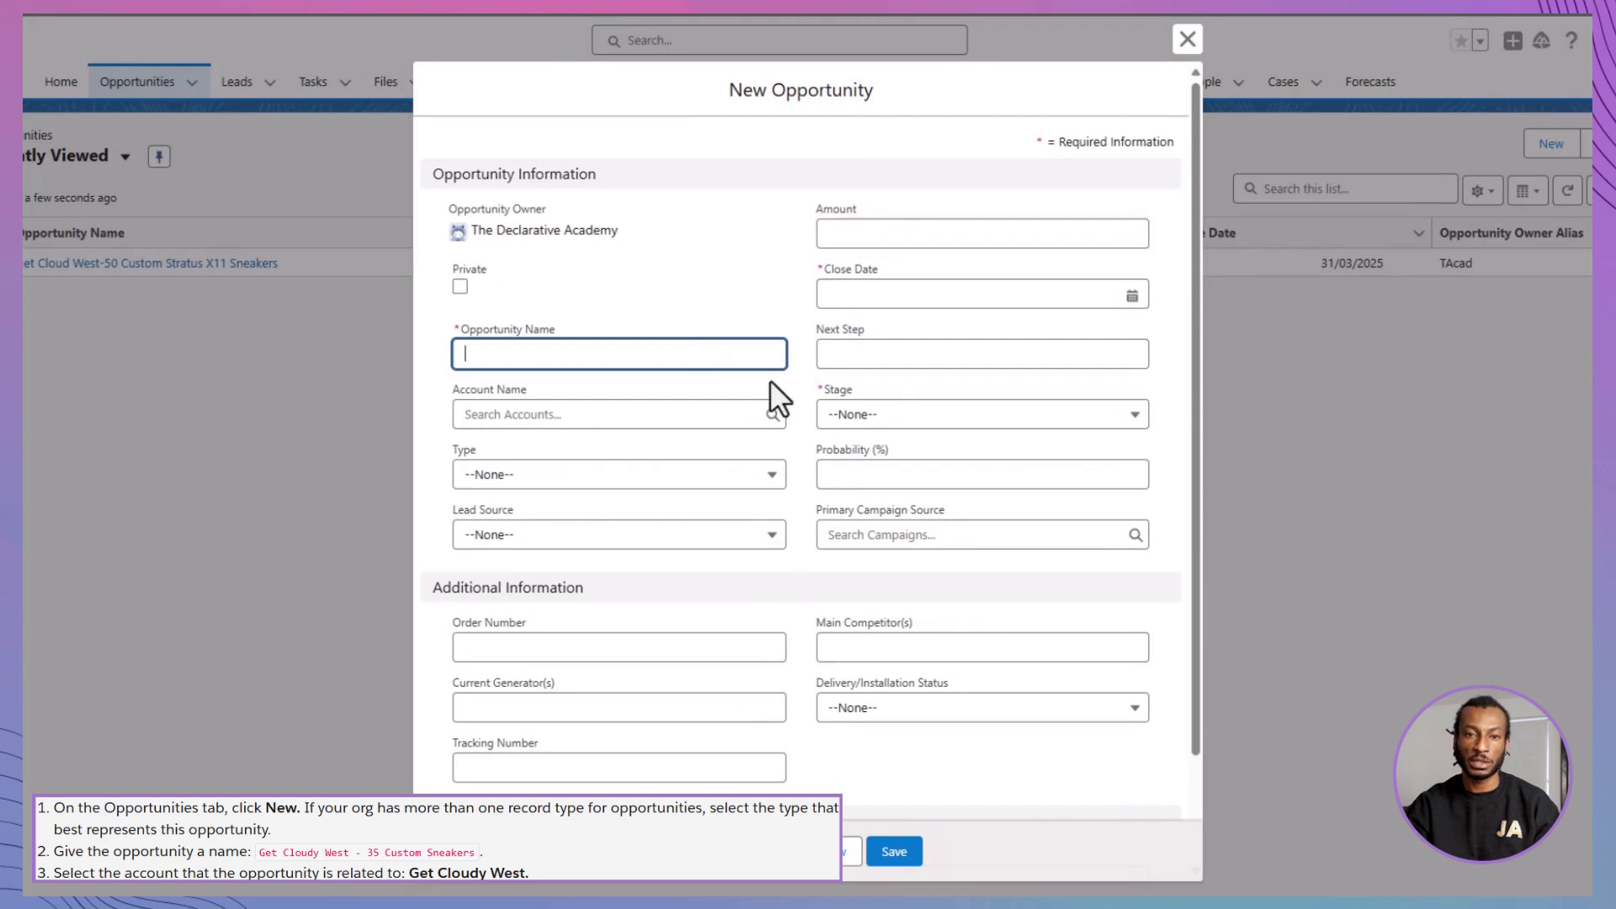
pyautogui.write('Get ')
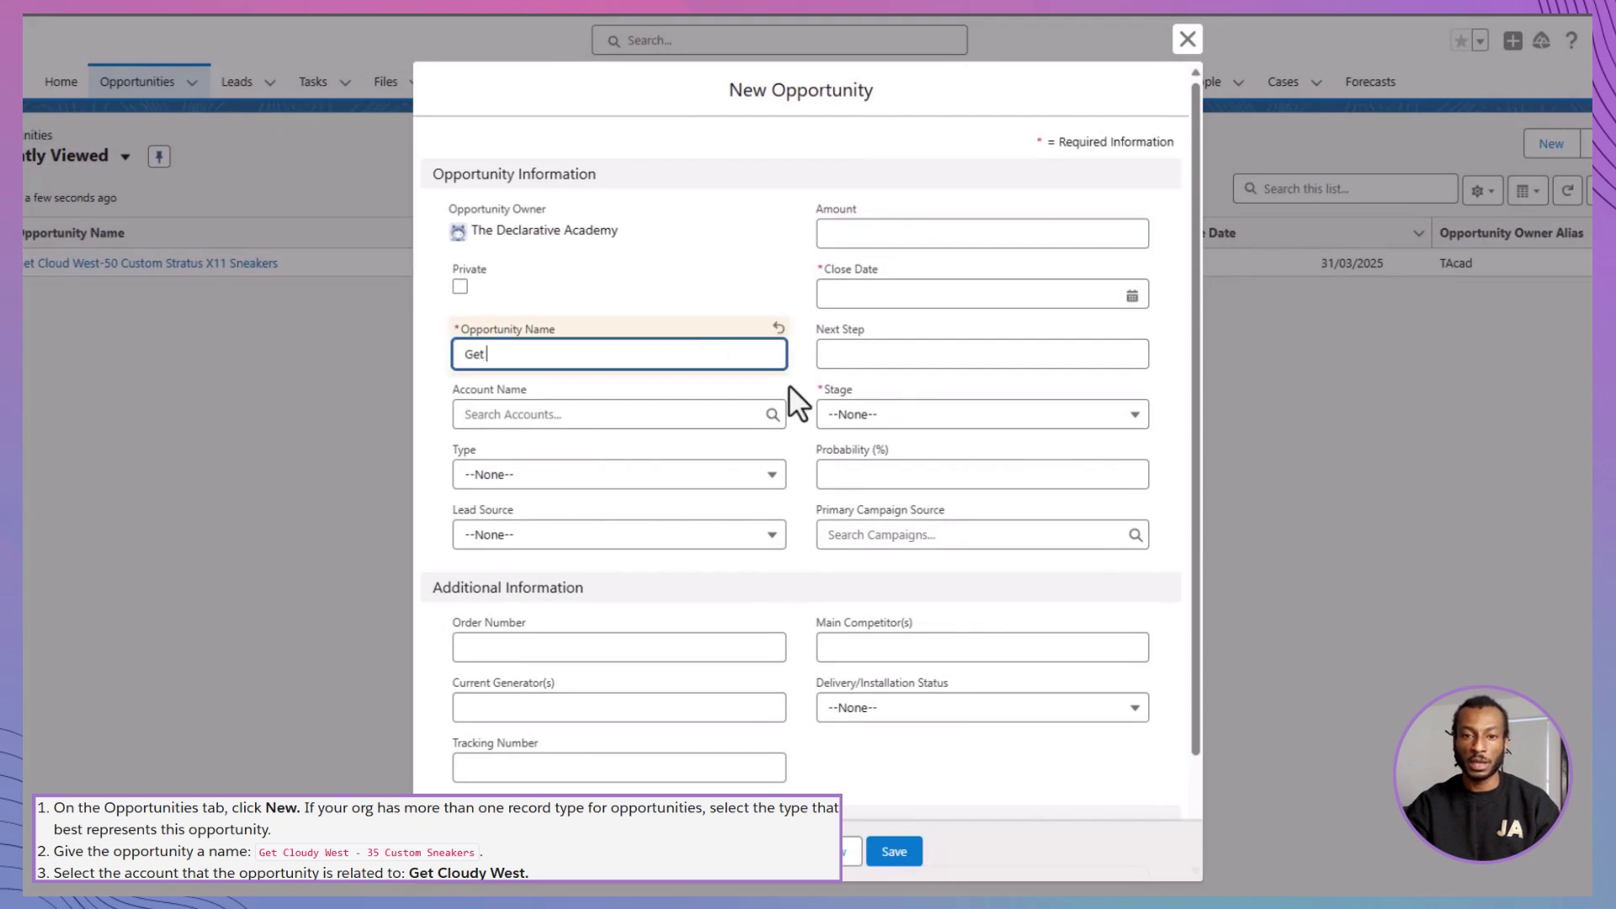
pyautogui.write('Cloudy West ')
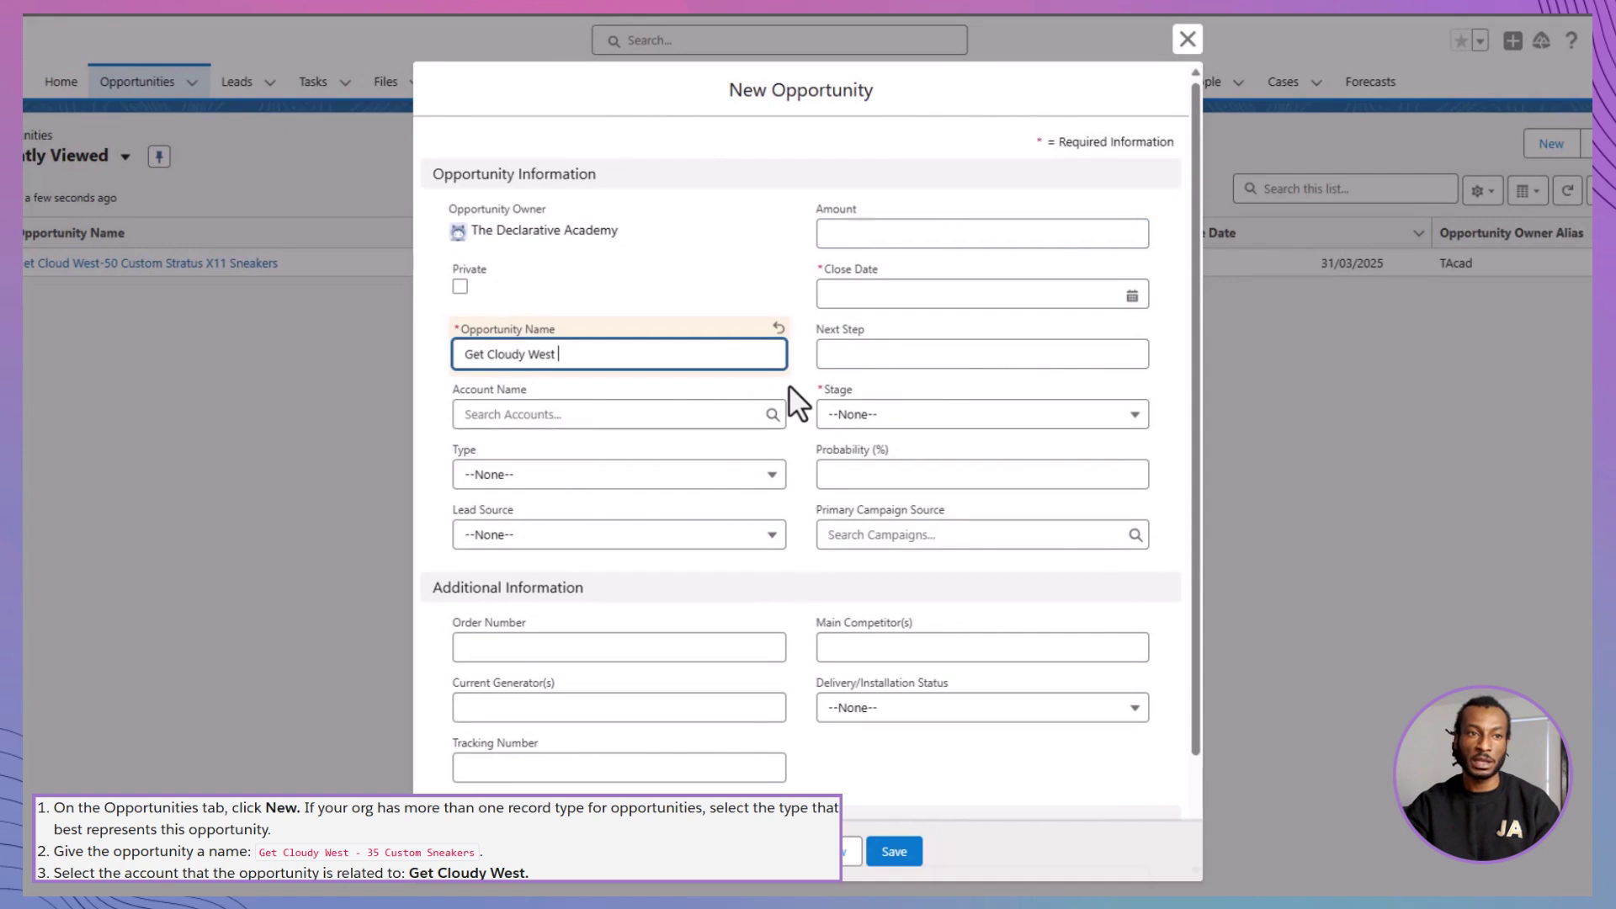
pyautogui.write('- 25 Cu')
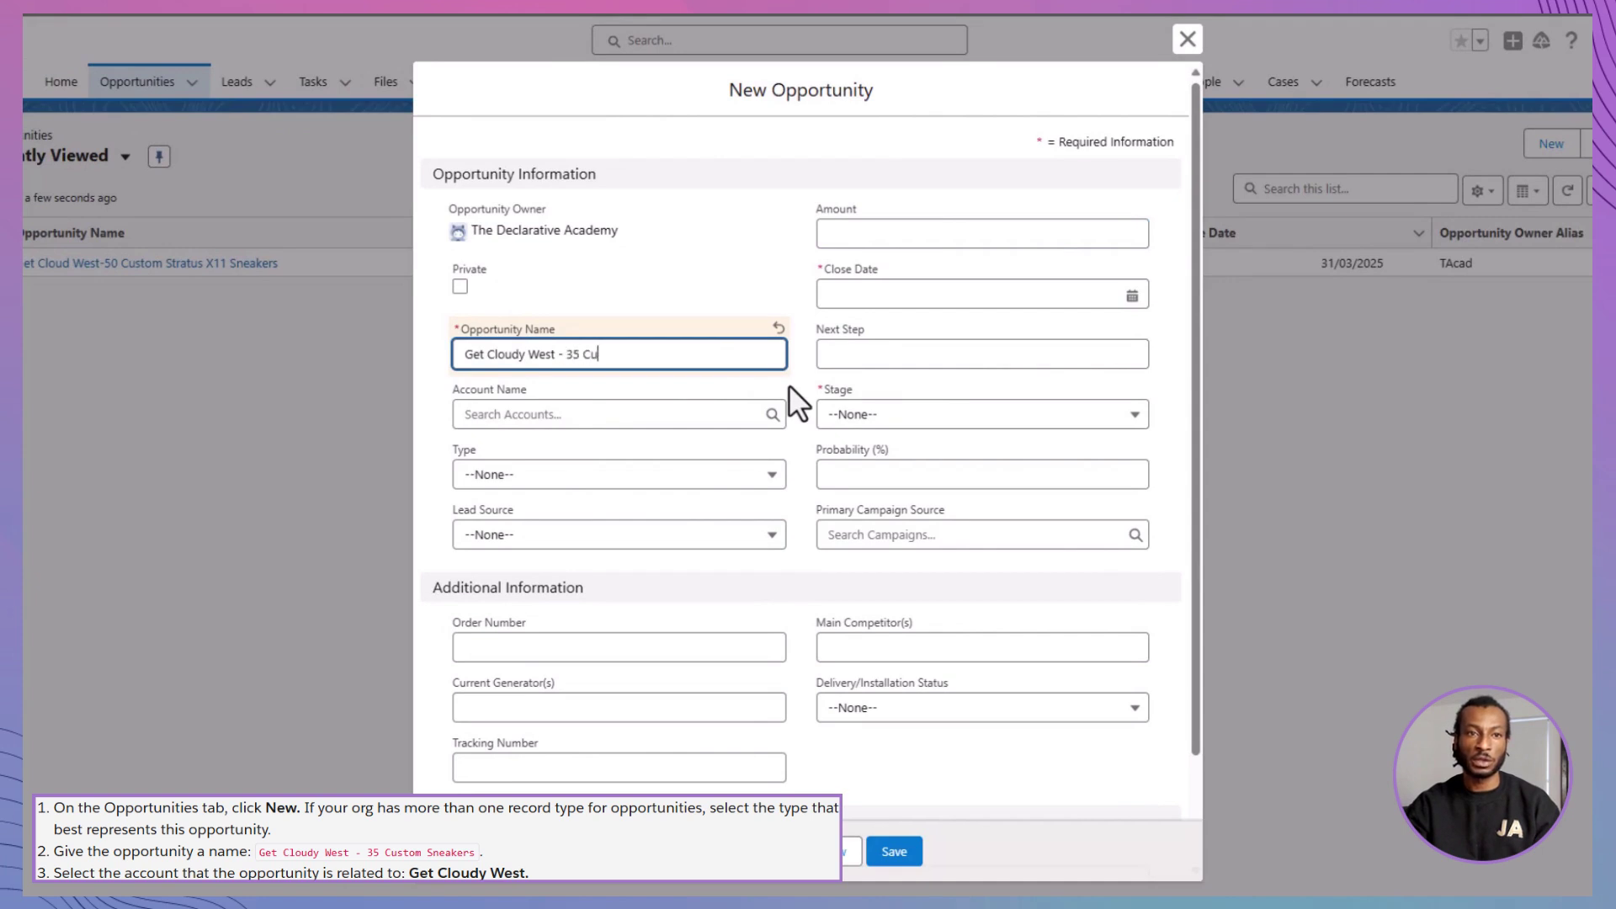
pyautogui.write('stom Sneakers')
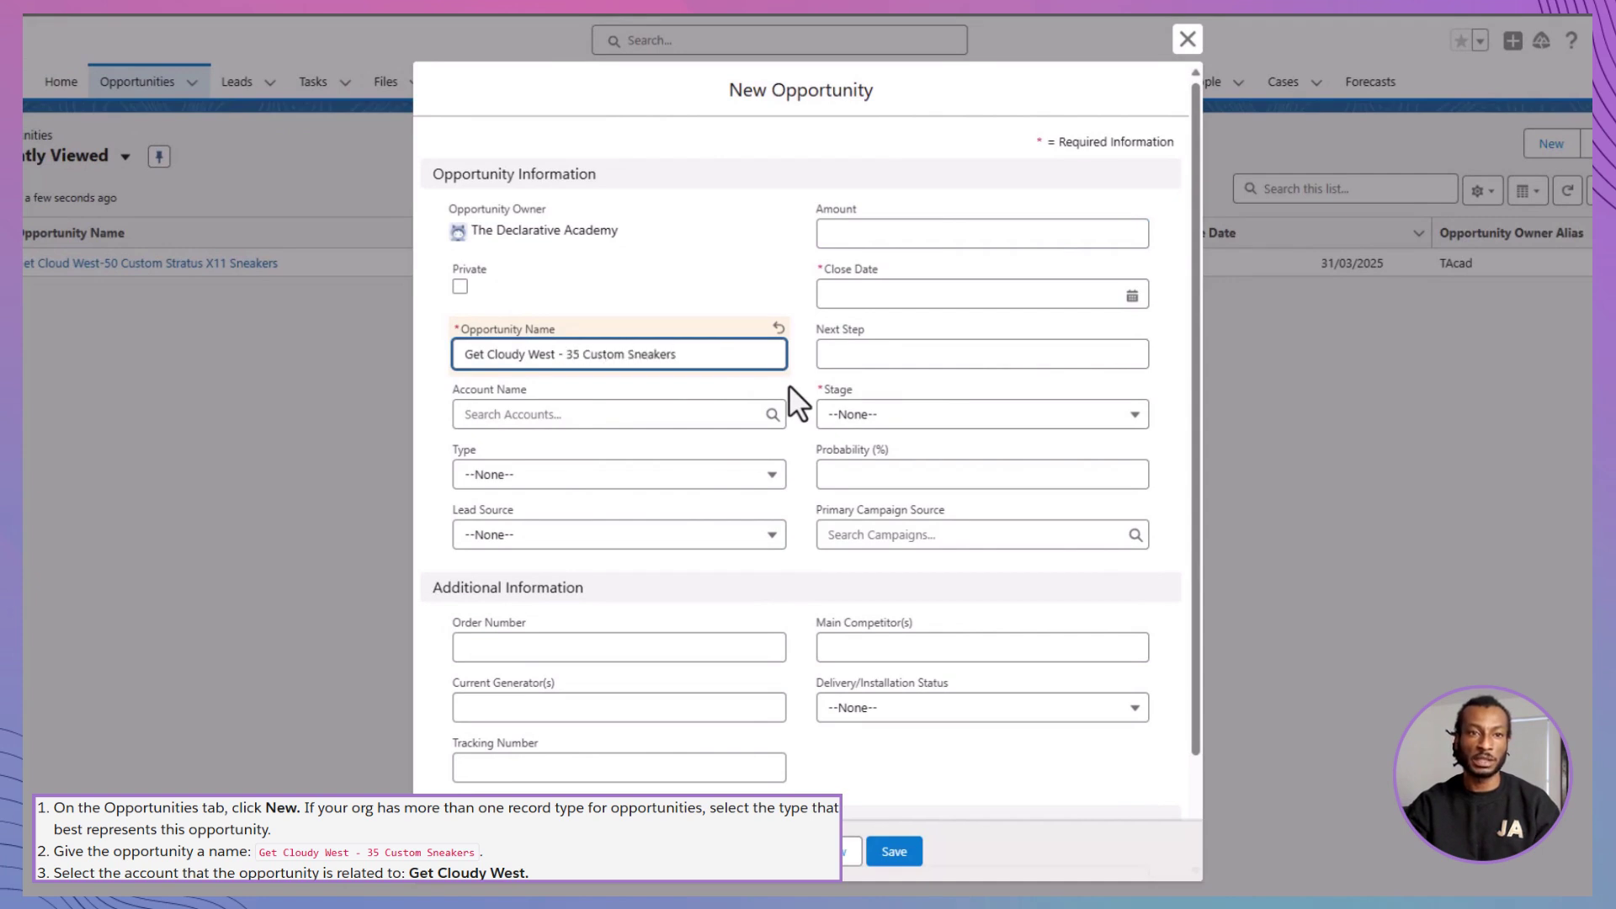
pyautogui.click(698, 414)
pyautogui.write('get')
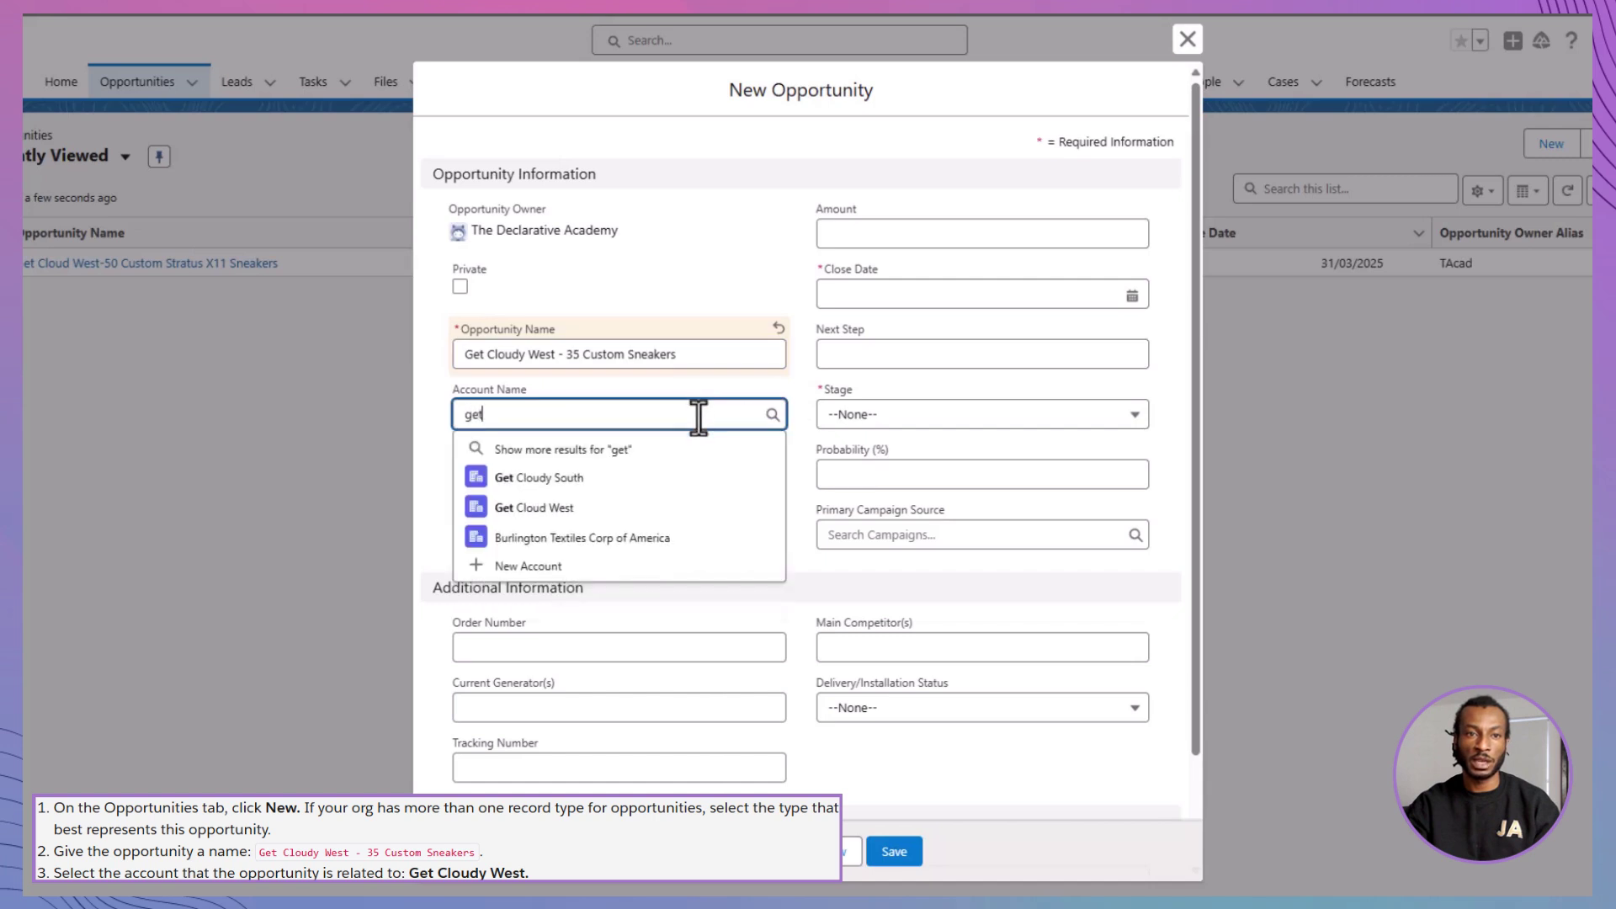
pyautogui.click(640, 507)
# Set the close date to 28/02/2025 and stage to Needs Analysis, then save.
pyautogui.click(1132, 295)
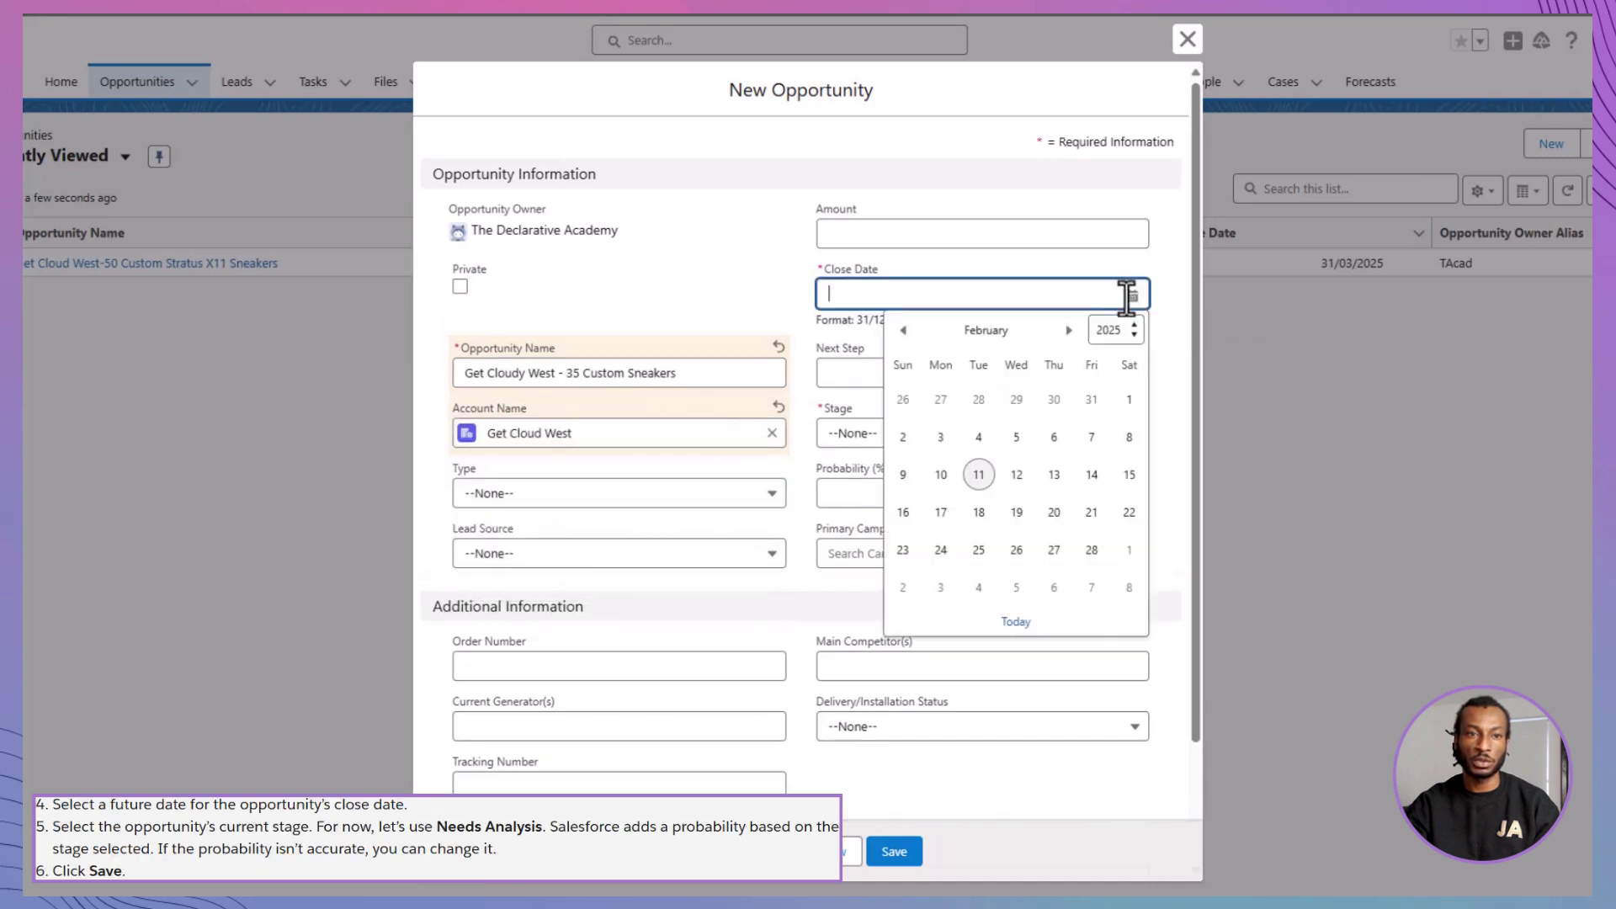
pyautogui.click(1092, 549)
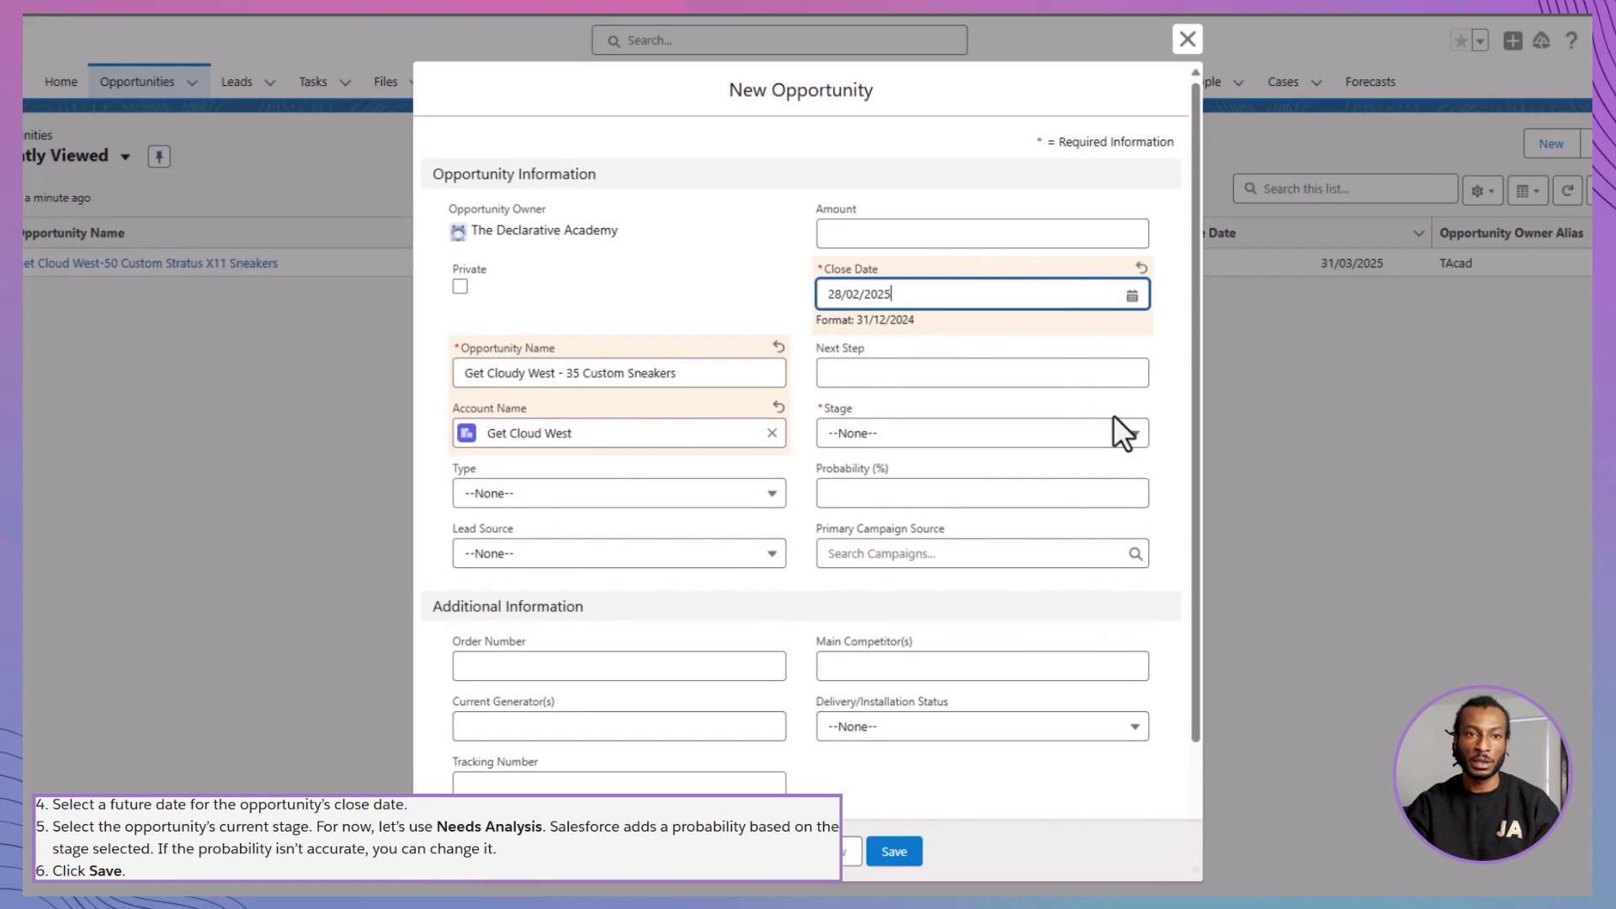
pyautogui.click(1119, 431)
pyautogui.click(1128, 417)
pyautogui.click(1106, 552)
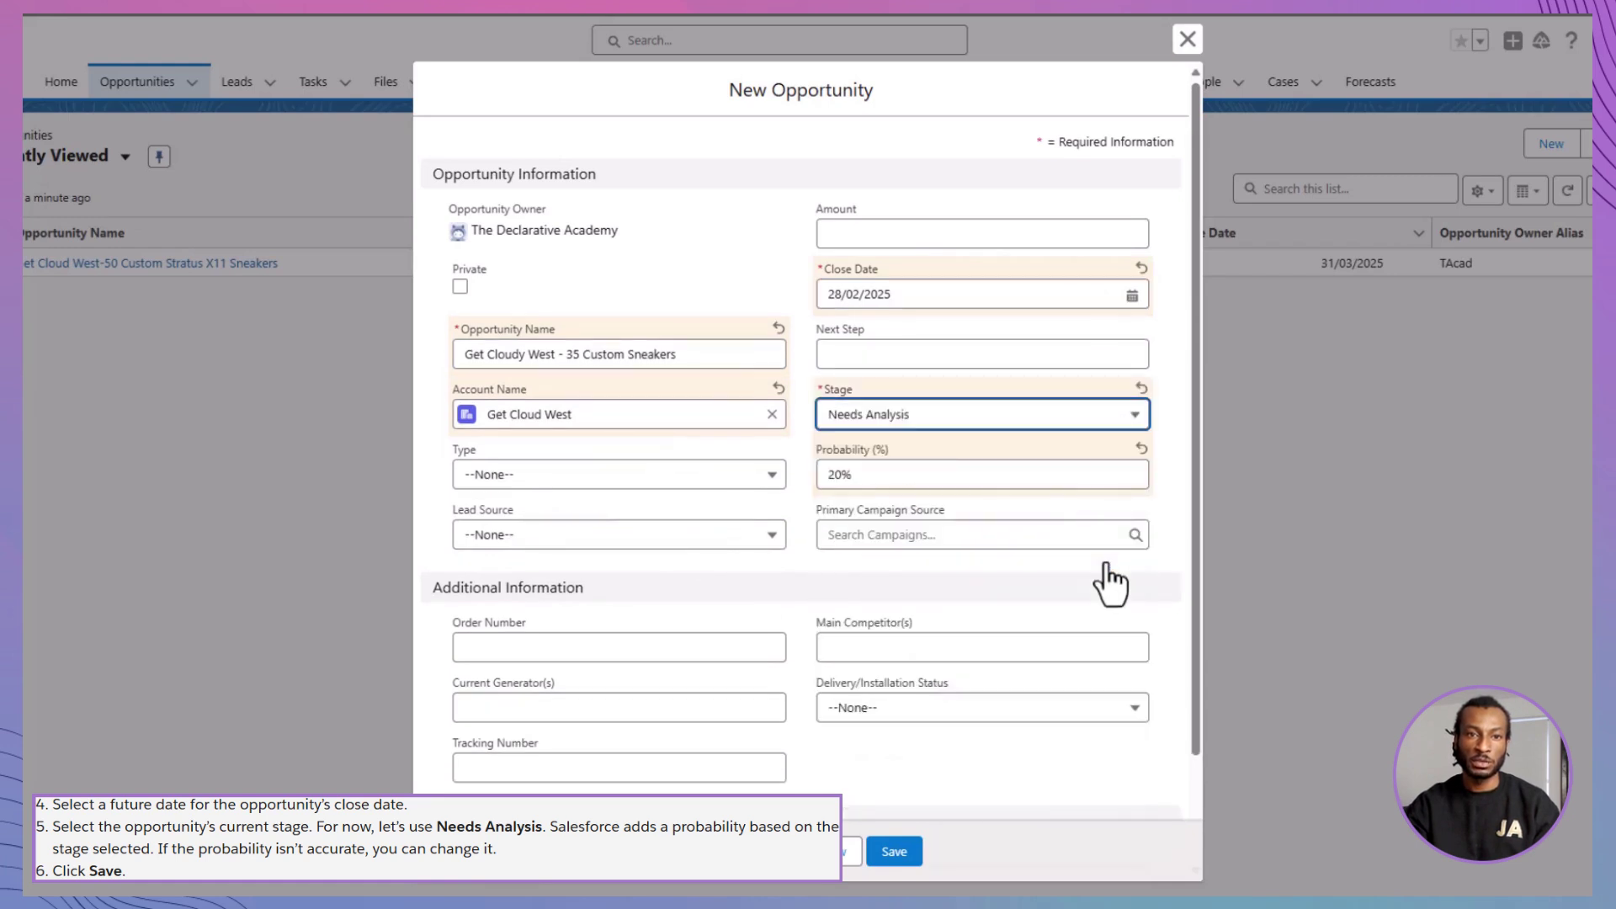
pyautogui.click(894, 849)
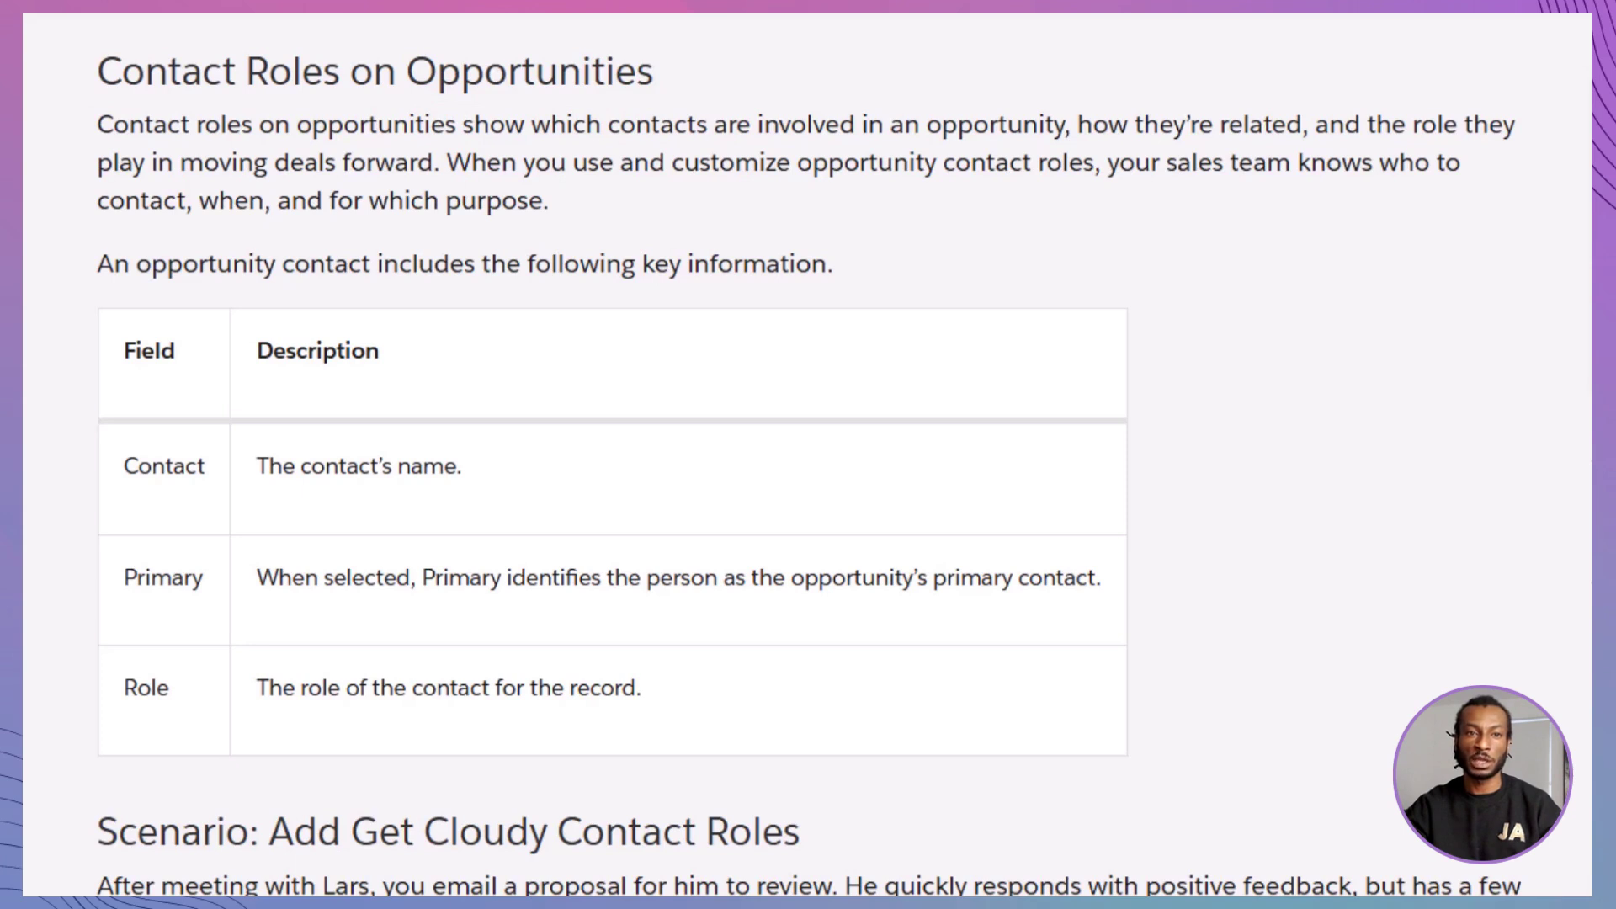
# Scroll down to the Contact Roles on Opportunities section in Trailhead.
pyautogui.scroll(-8, 808, 454)
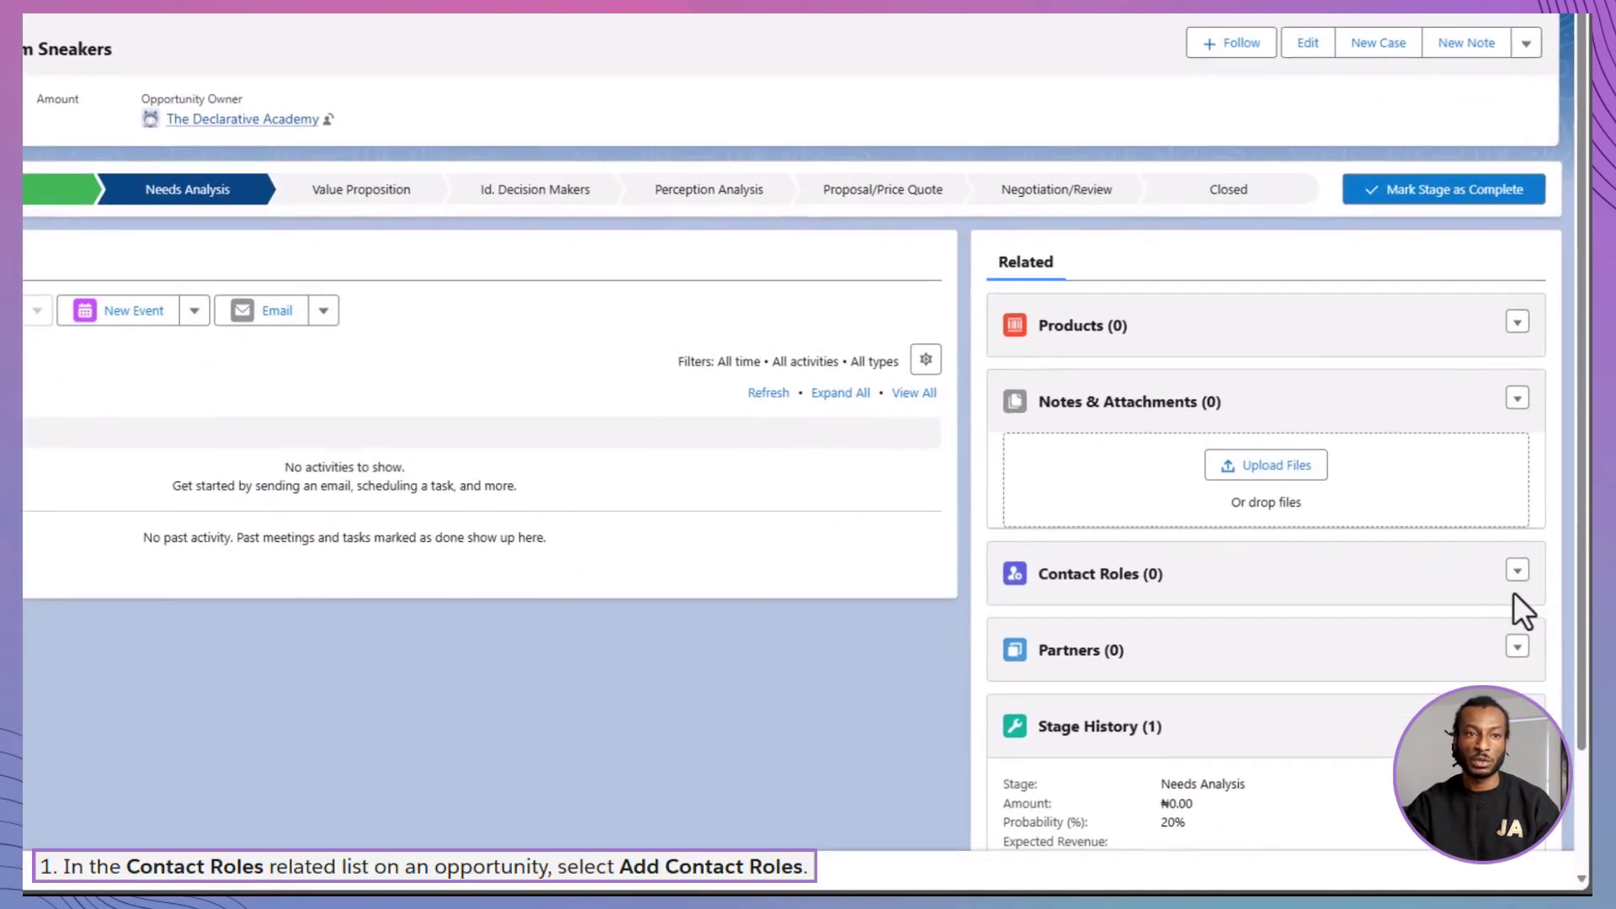
# Add the account's only contact to the opportunity's contact roles with the Influencer role.
pyautogui.click(1527, 609)
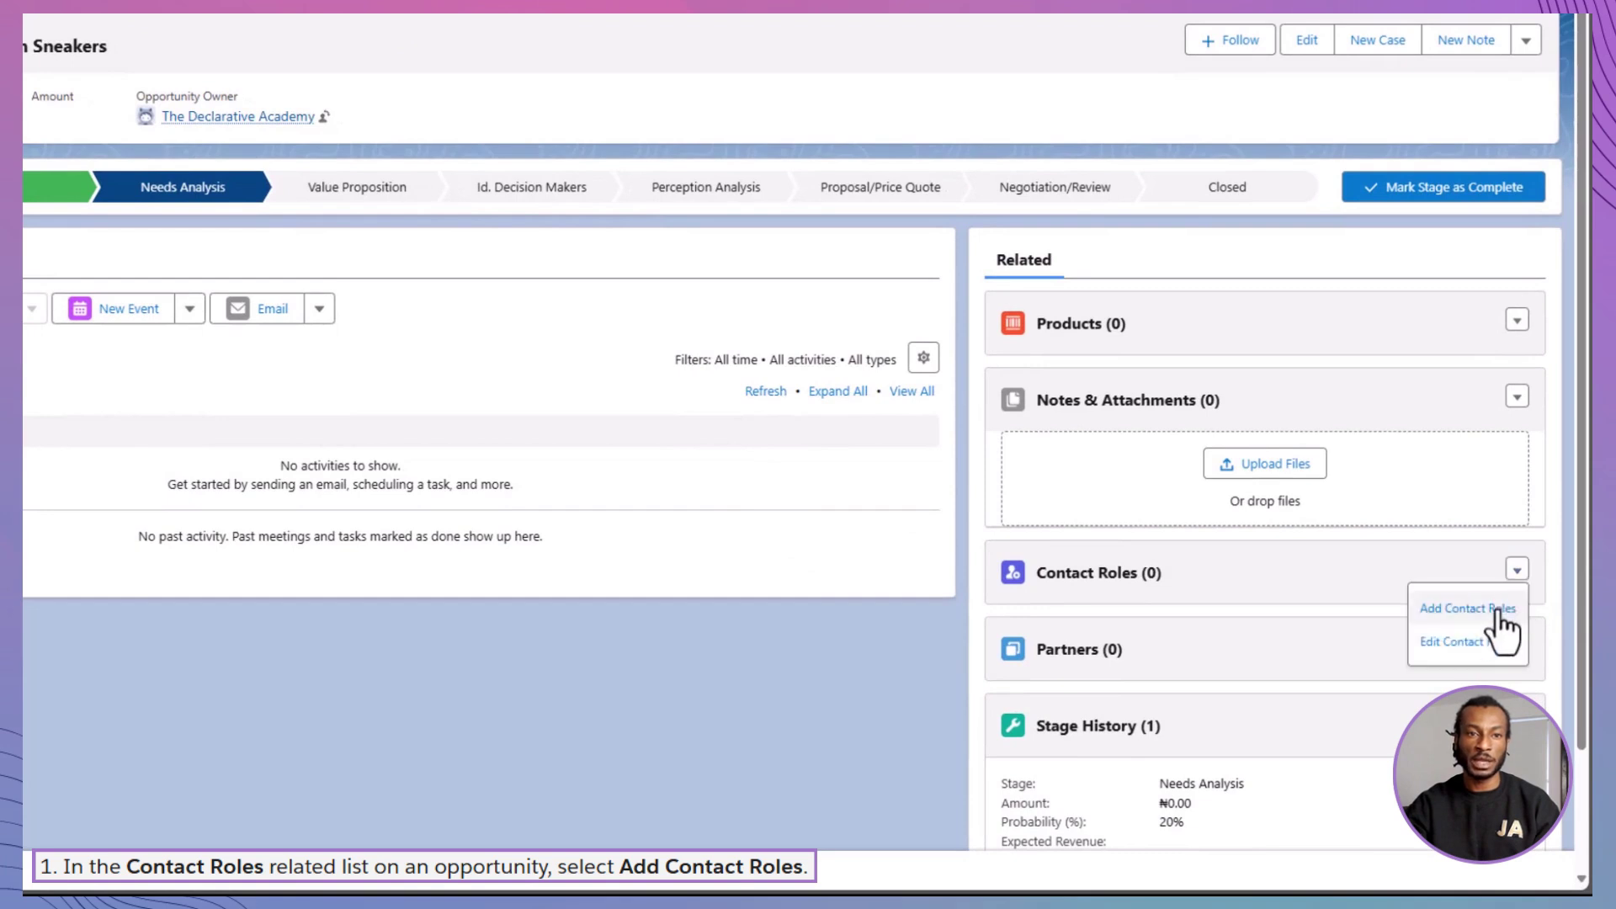
pyautogui.click(1502, 613)
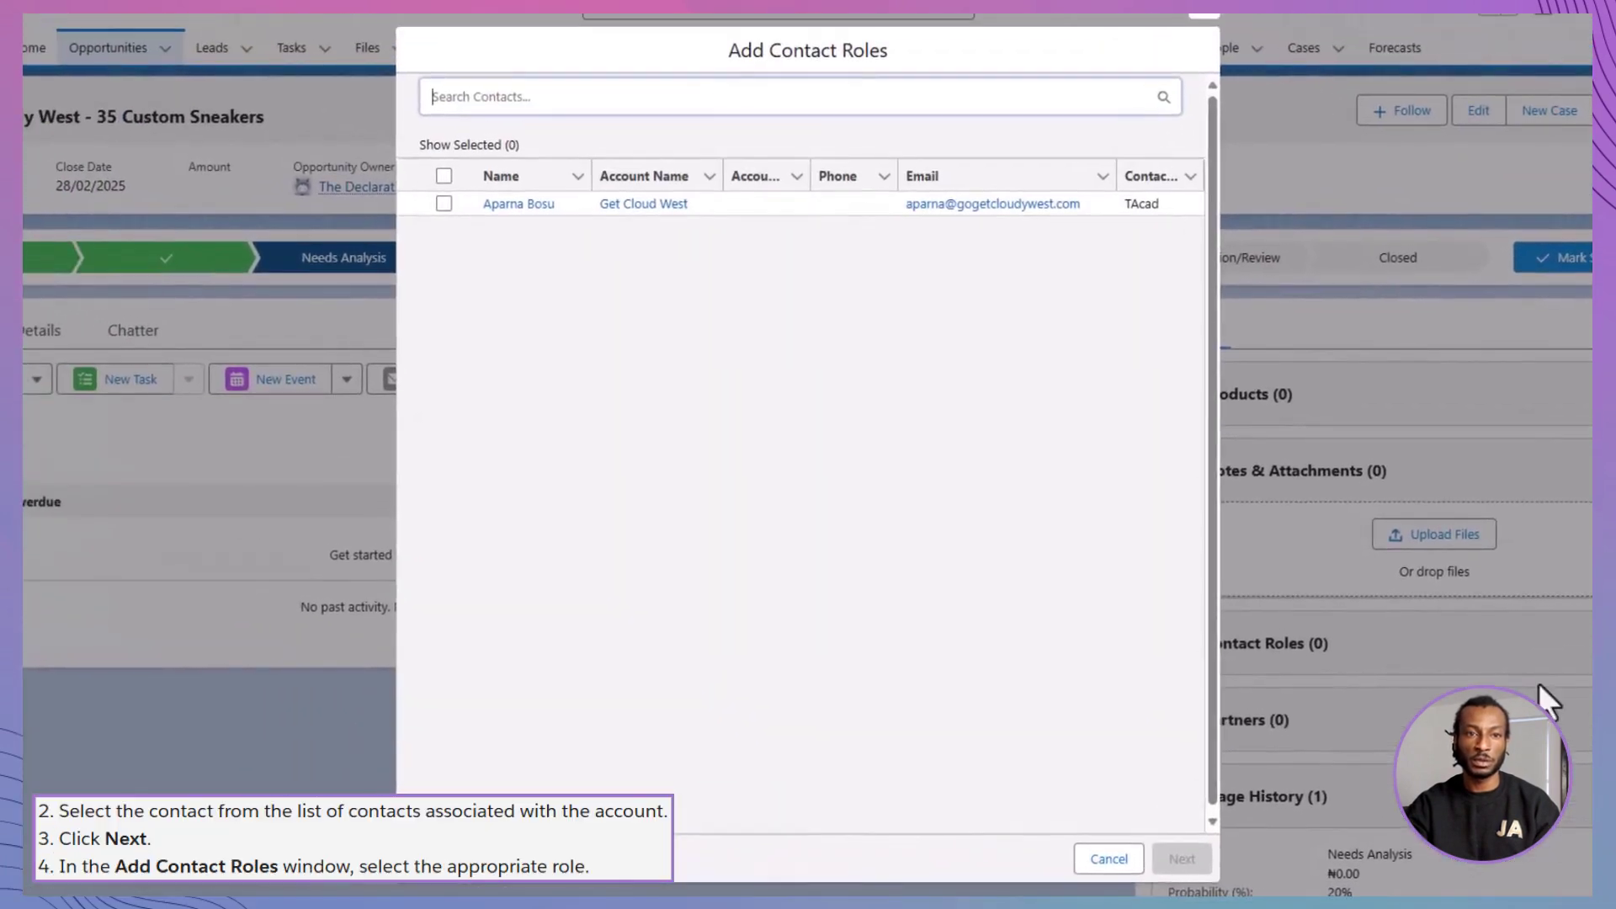
pyautogui.click(444, 203)
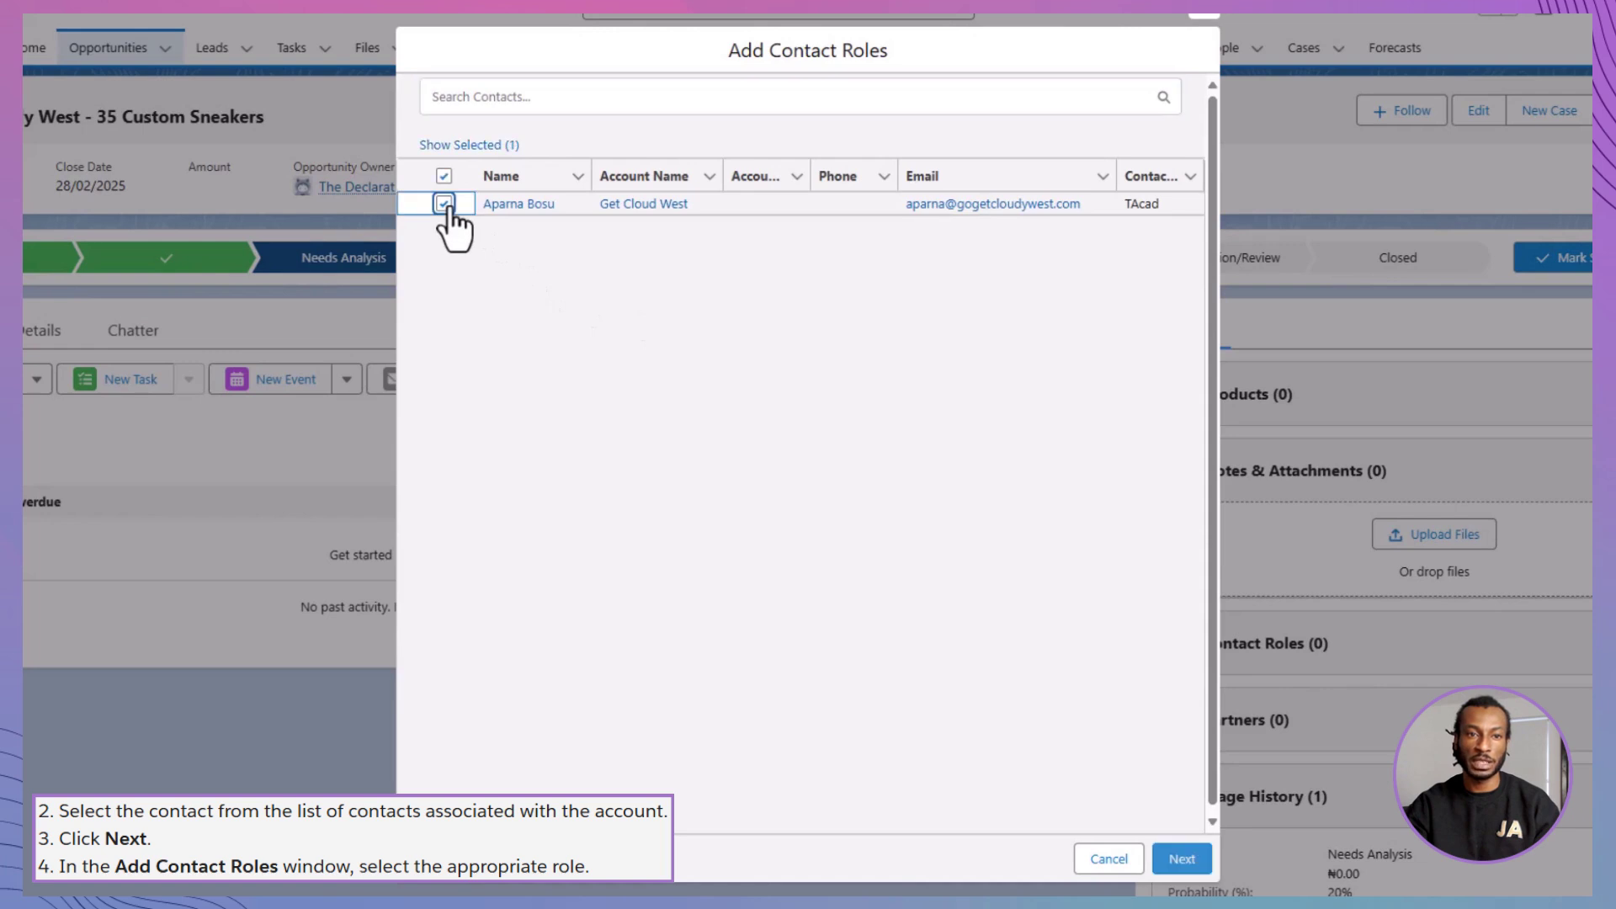
pyautogui.click(1170, 862)
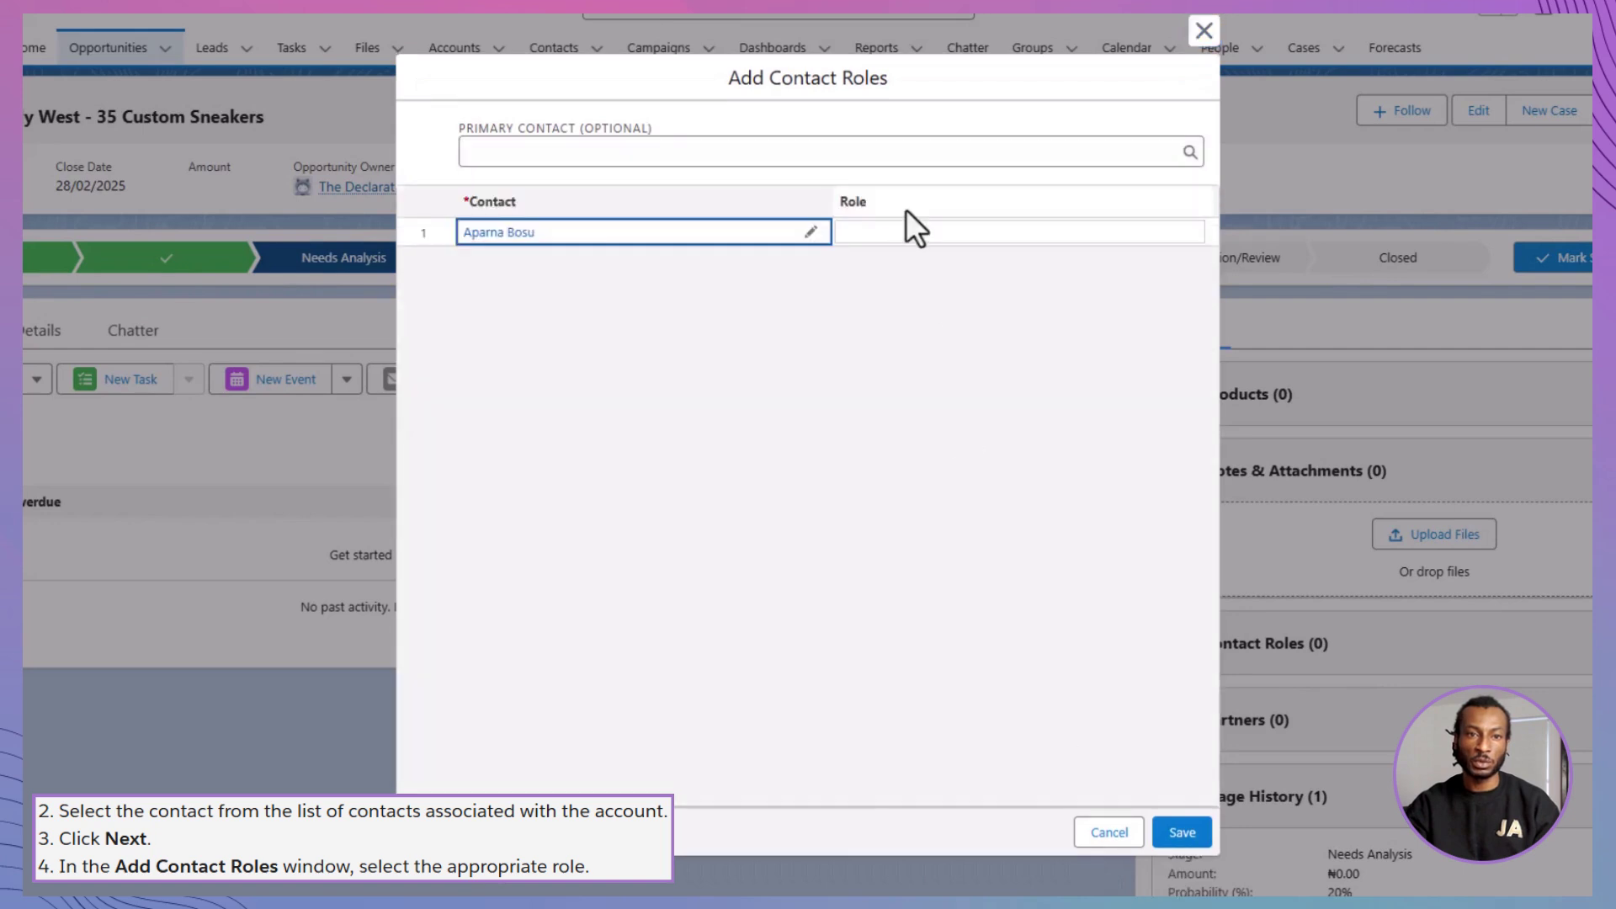
pyautogui.click(909, 238)
pyautogui.scroll(-1, 1002, 459)
pyautogui.scroll(-1, 1006, 459)
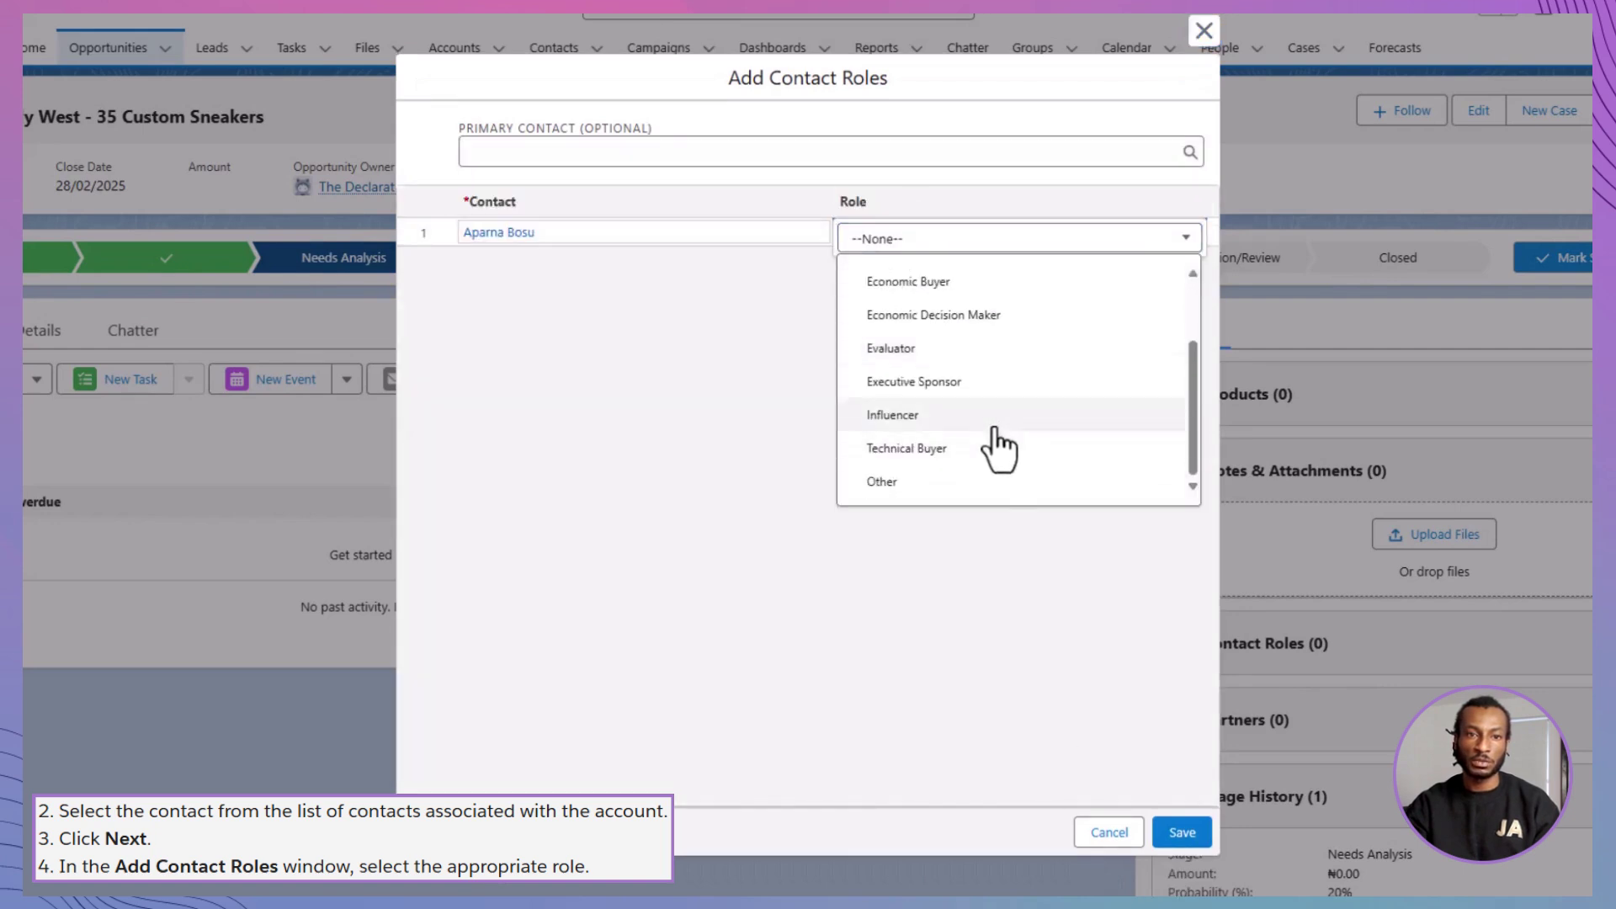
pyautogui.click(997, 421)
pyautogui.click(1182, 833)
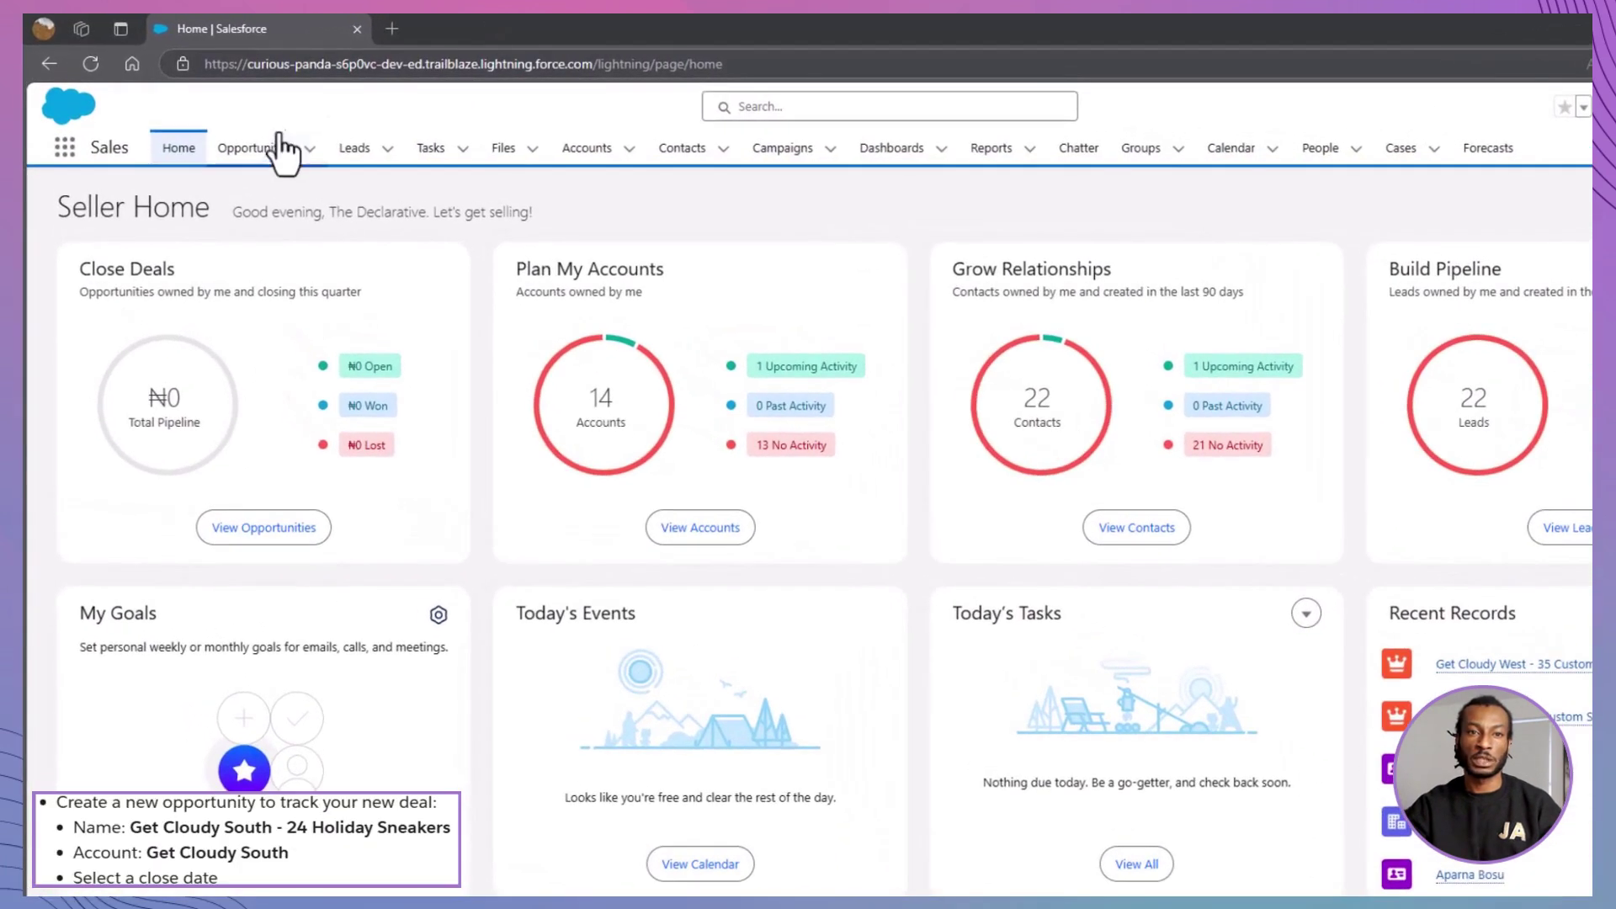
# Create 'Get Cloudy South - 24 Holiday Sneakers' for Get Cloudy South, closing 28/02/2025, stage Value Proposition.
pyautogui.click(244, 131)
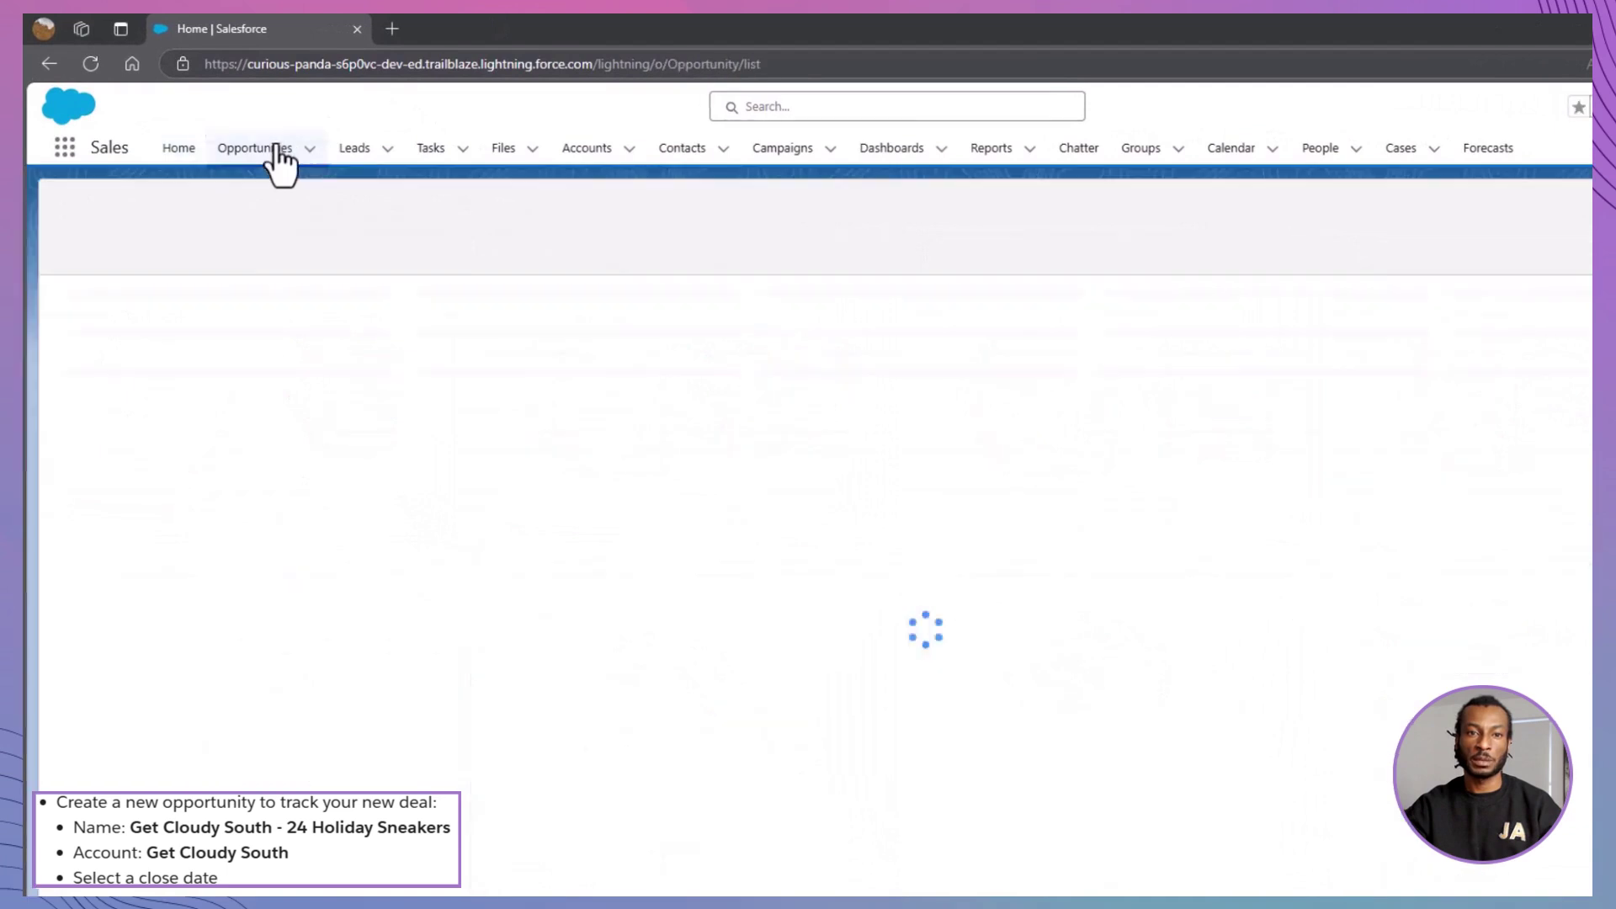
pyautogui.click(1422, 217)
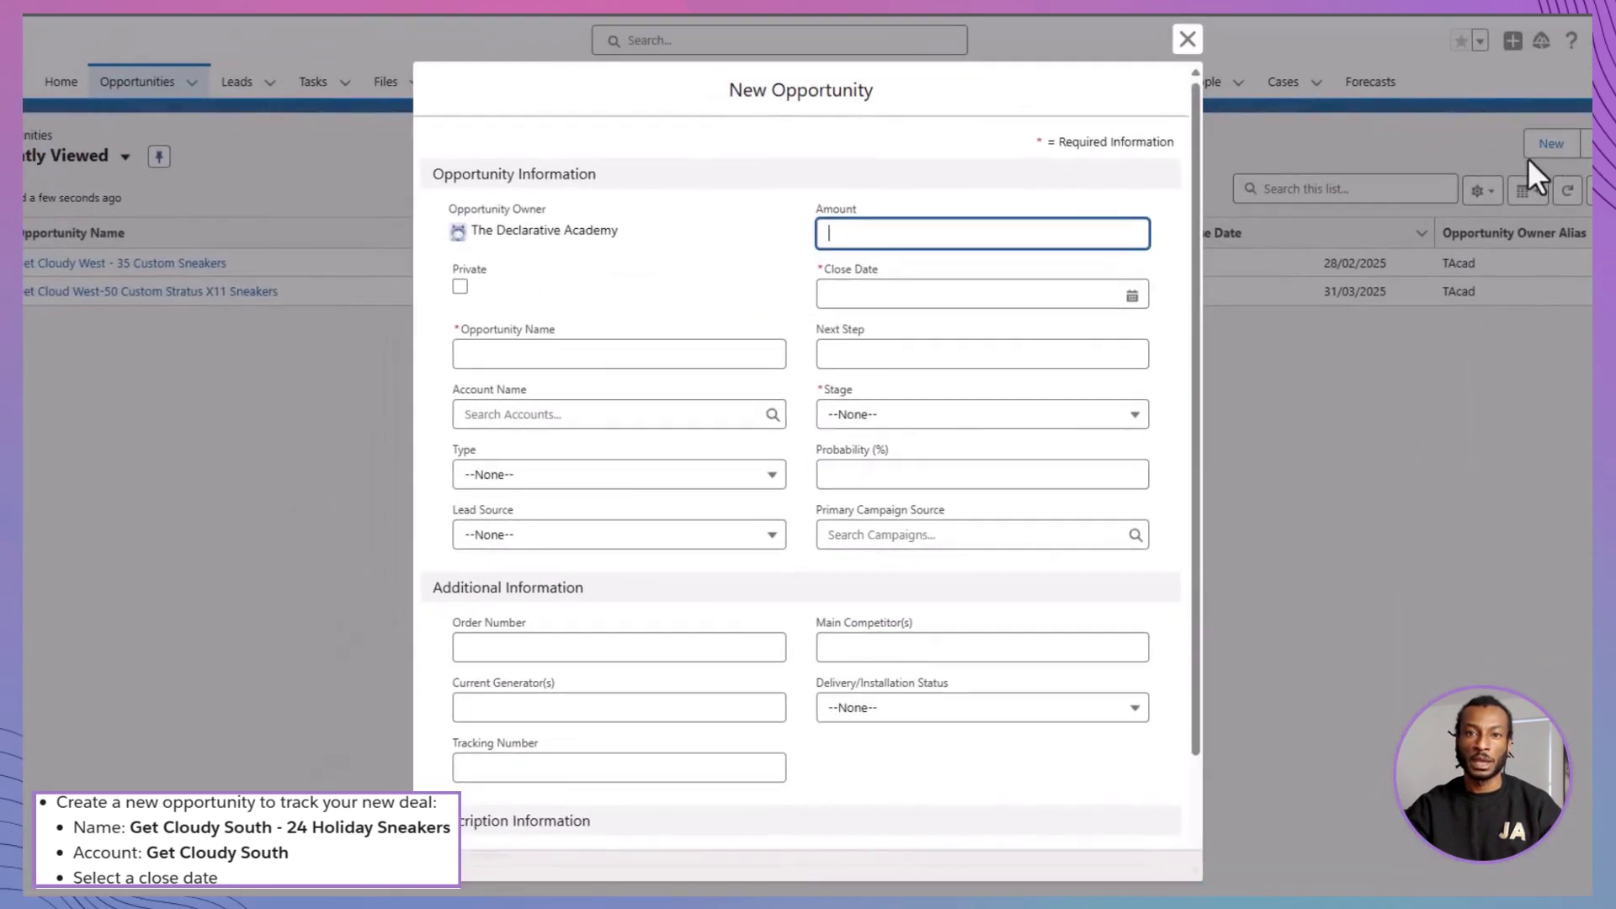
pyautogui.click(753, 354)
pyautogui.write('Get Cloudy South - ')
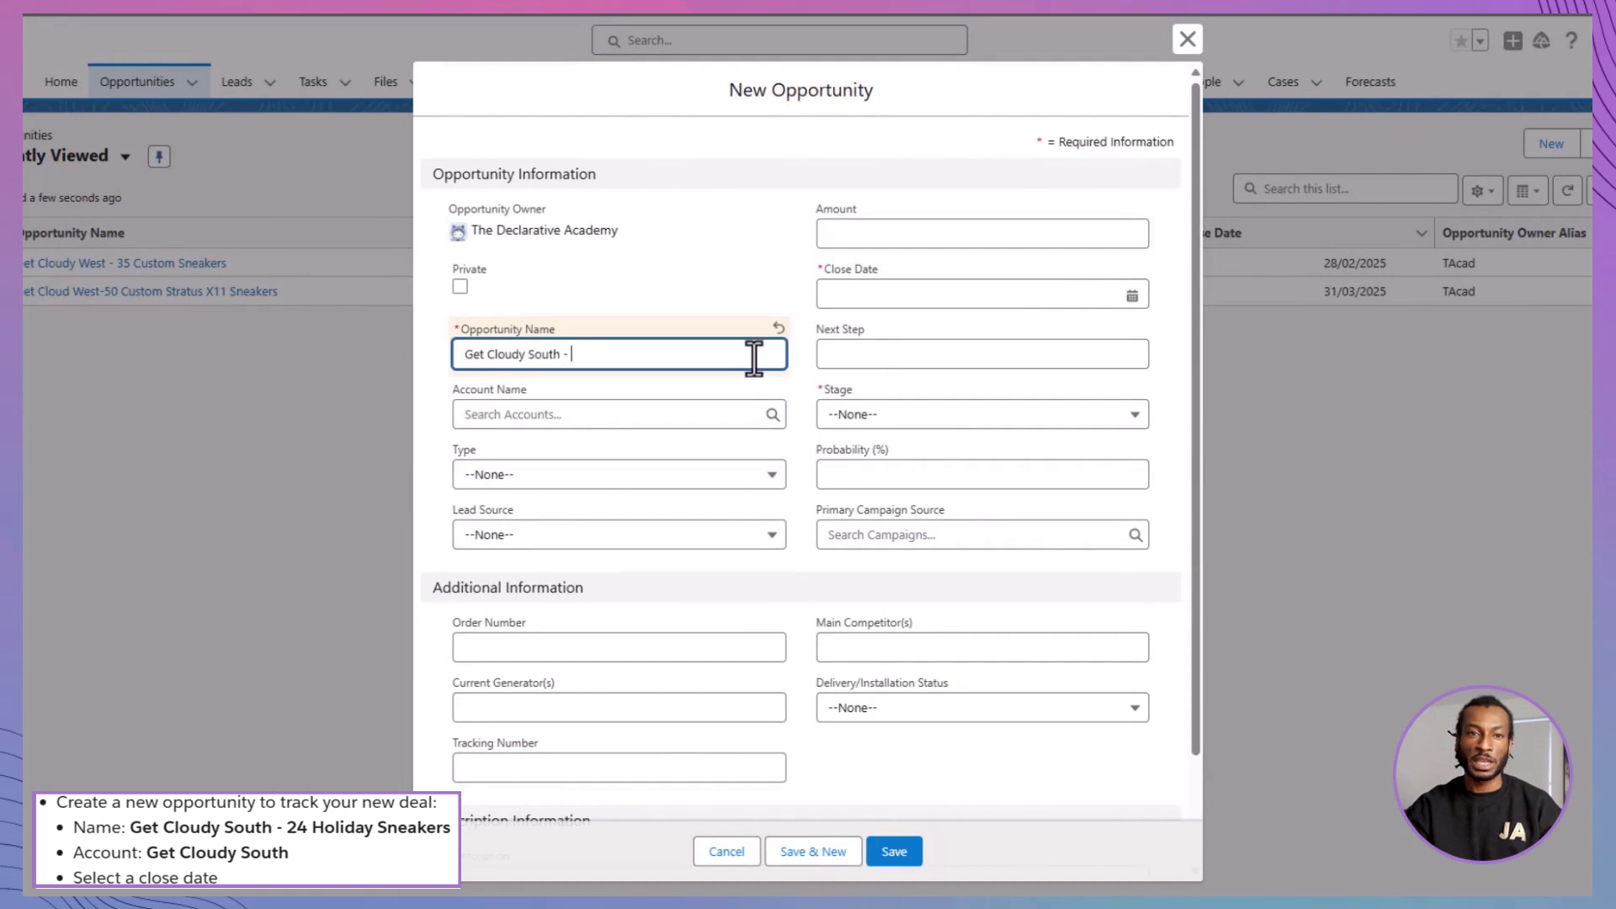
pyautogui.write('24 Holiday Sneakers')
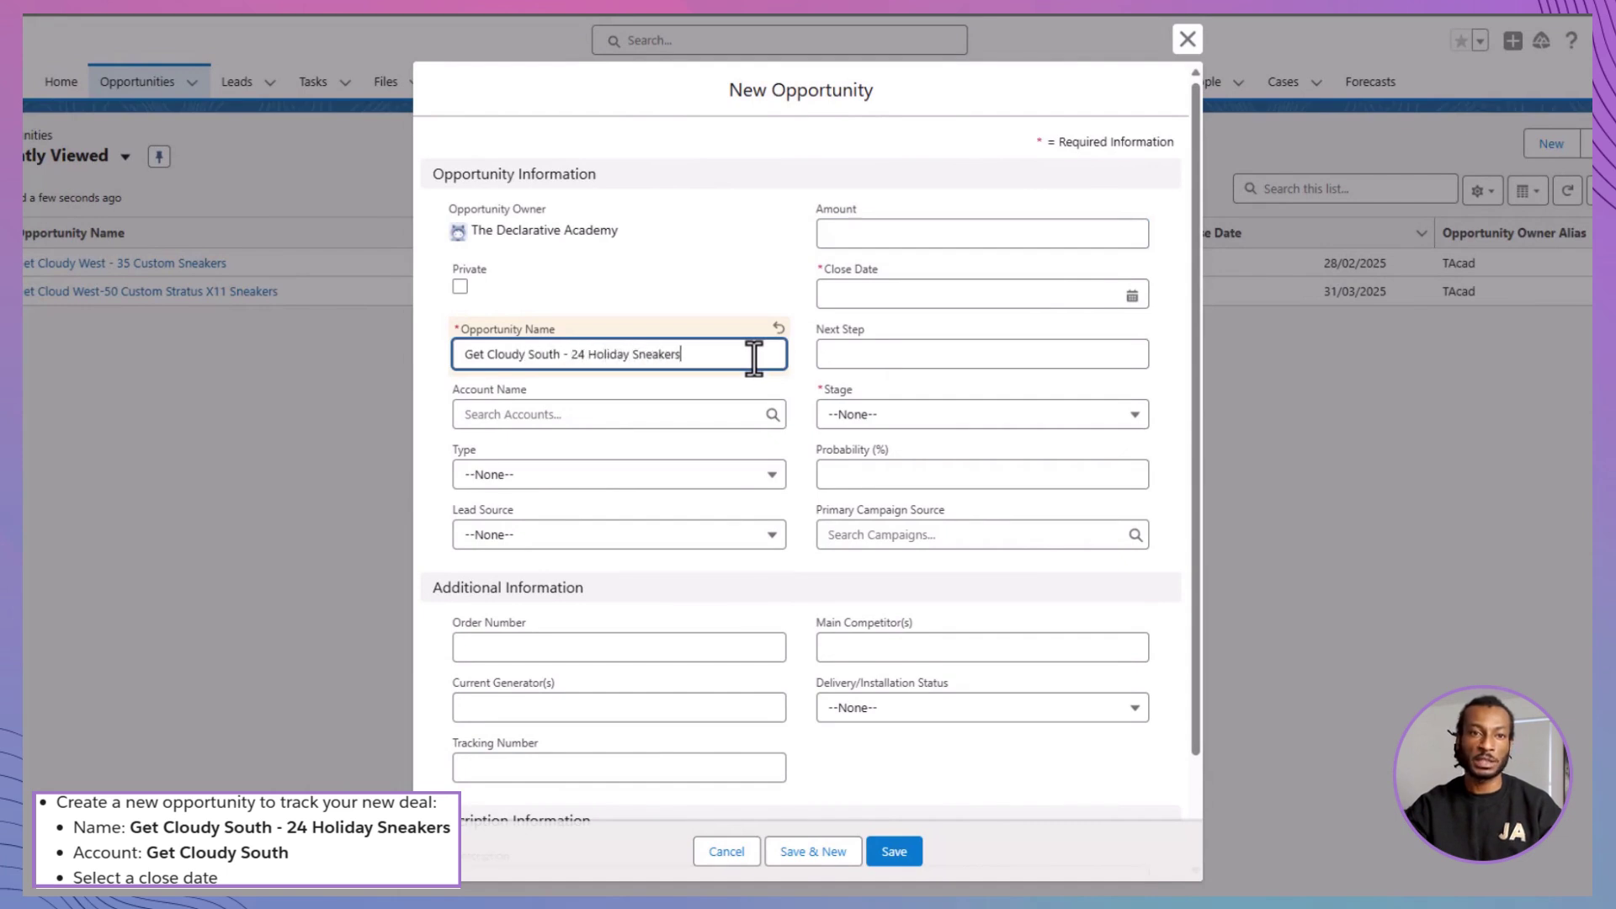
pyautogui.click(721, 412)
pyautogui.click(716, 480)
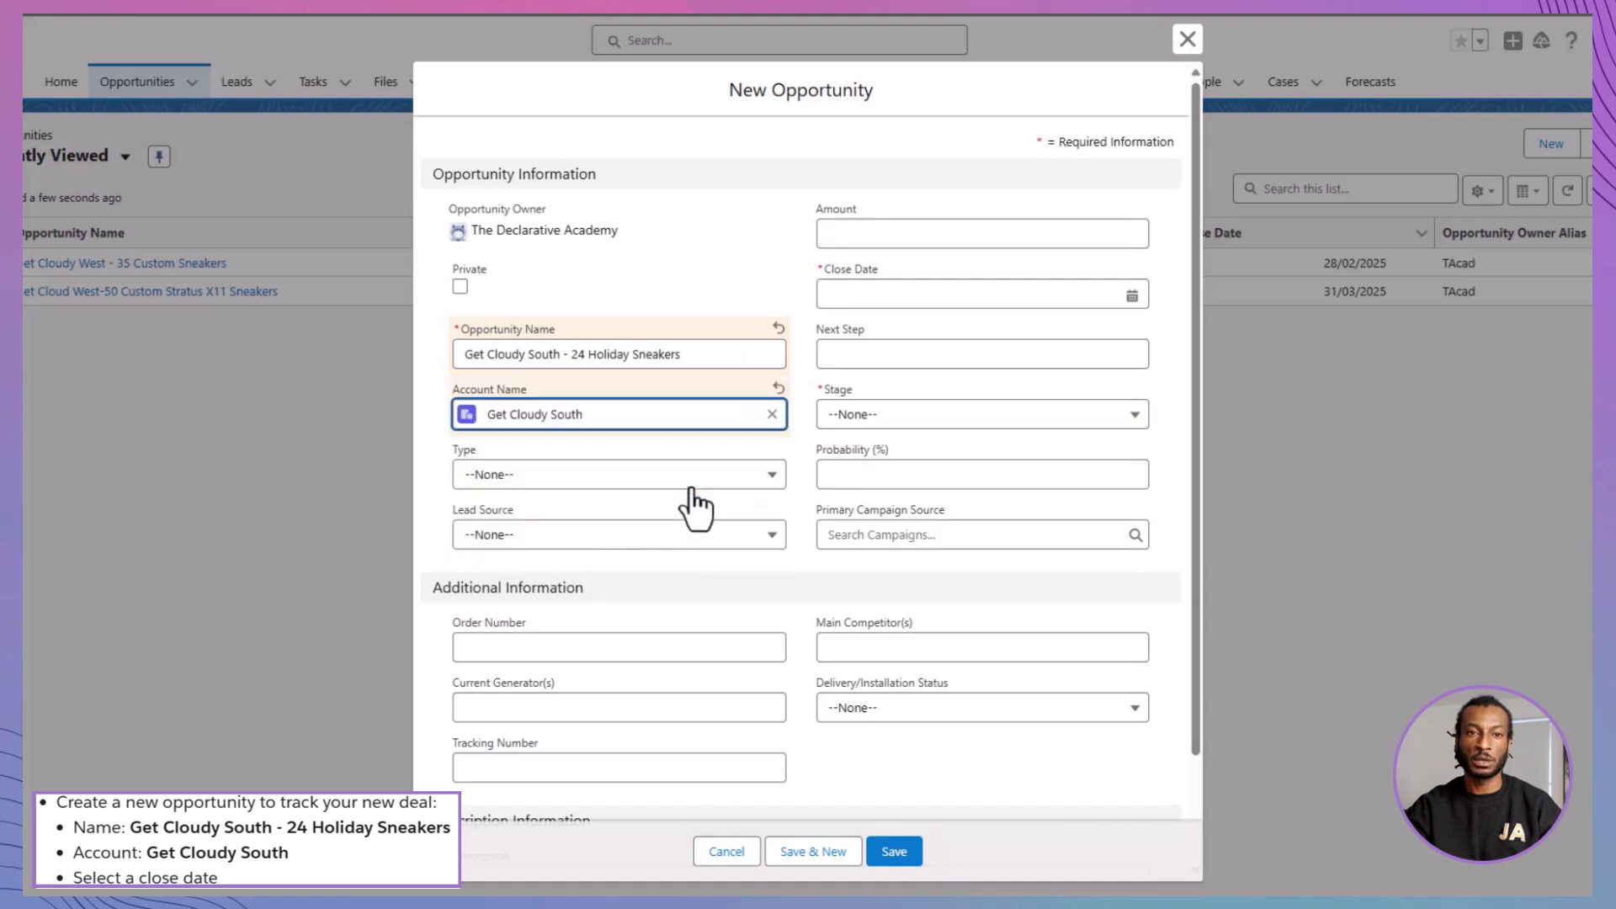
pyautogui.click(1133, 294)
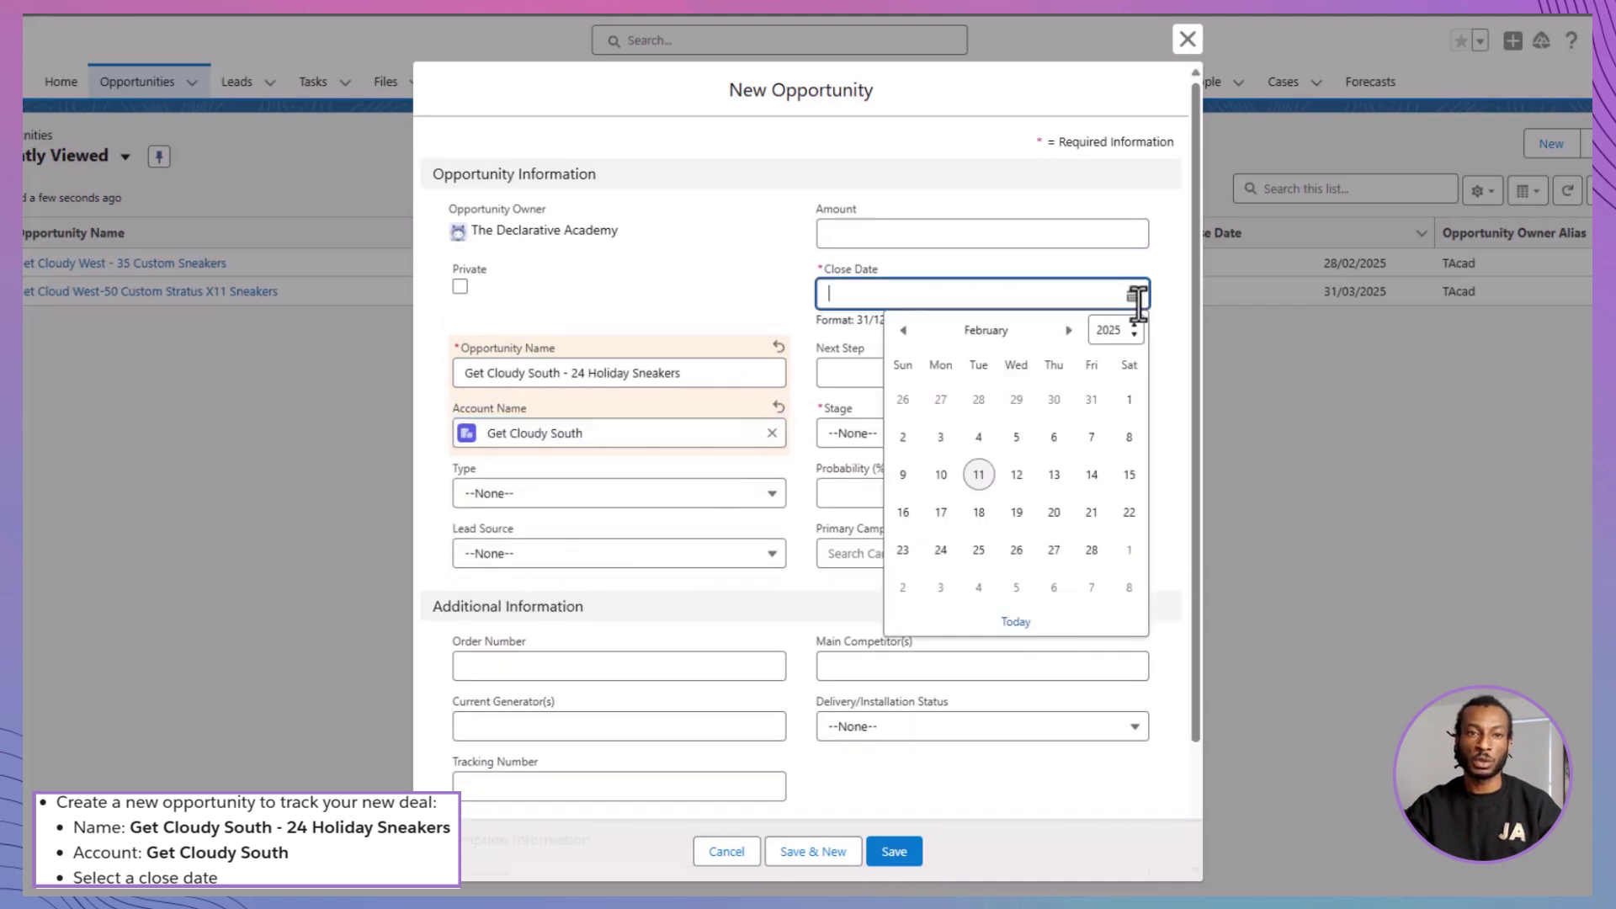
pyautogui.click(1092, 550)
pyautogui.click(978, 436)
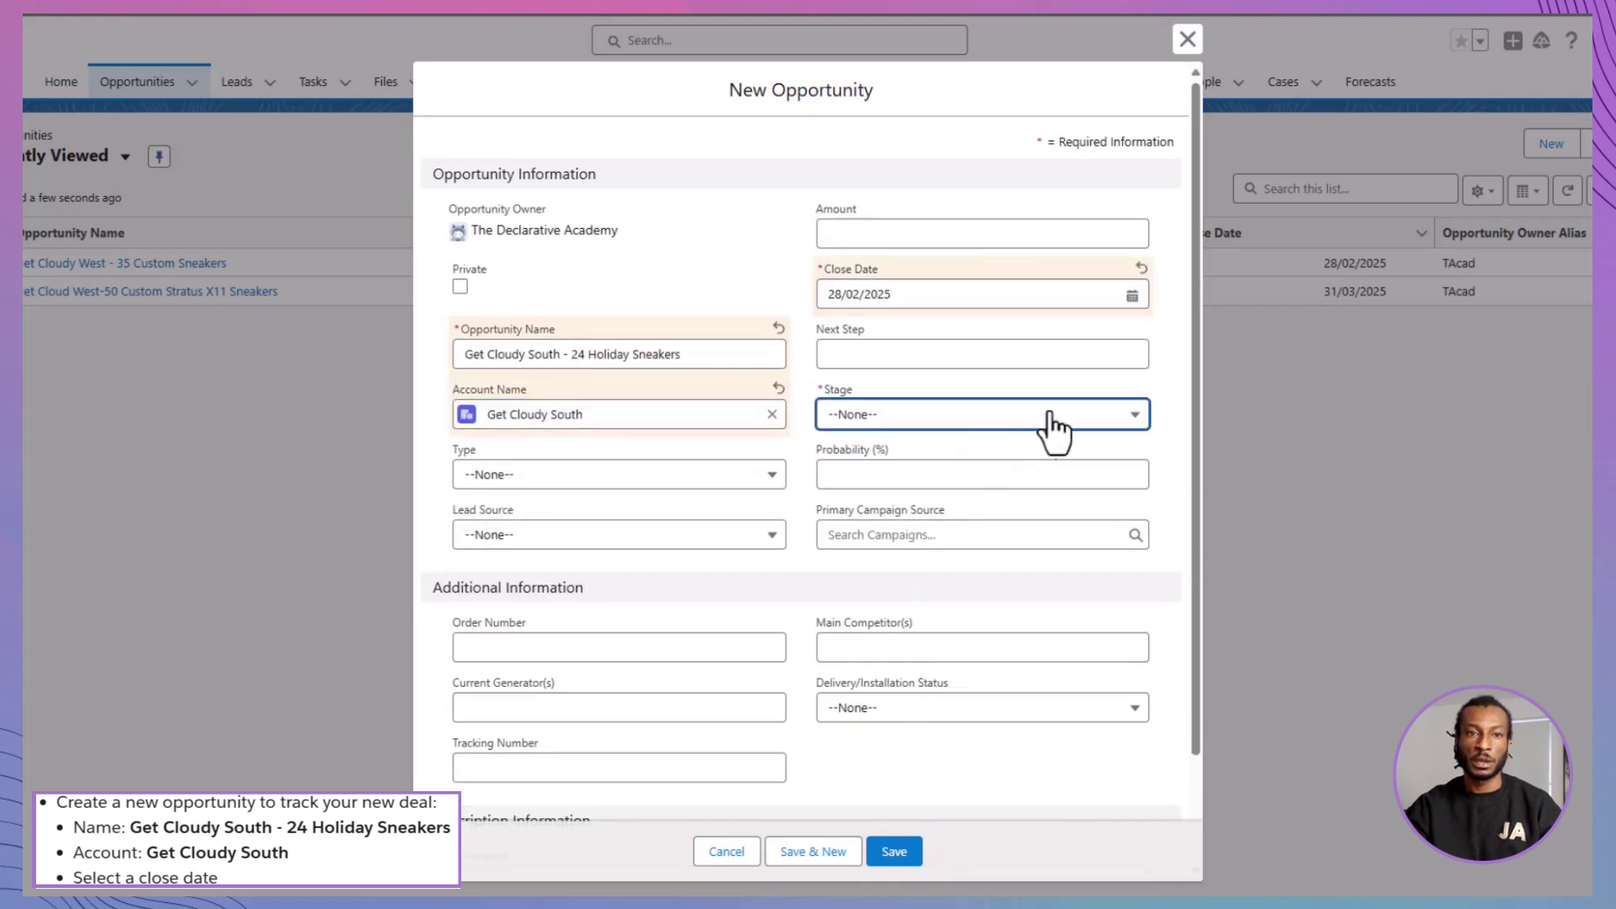
pyautogui.click(1001, 589)
pyautogui.click(892, 851)
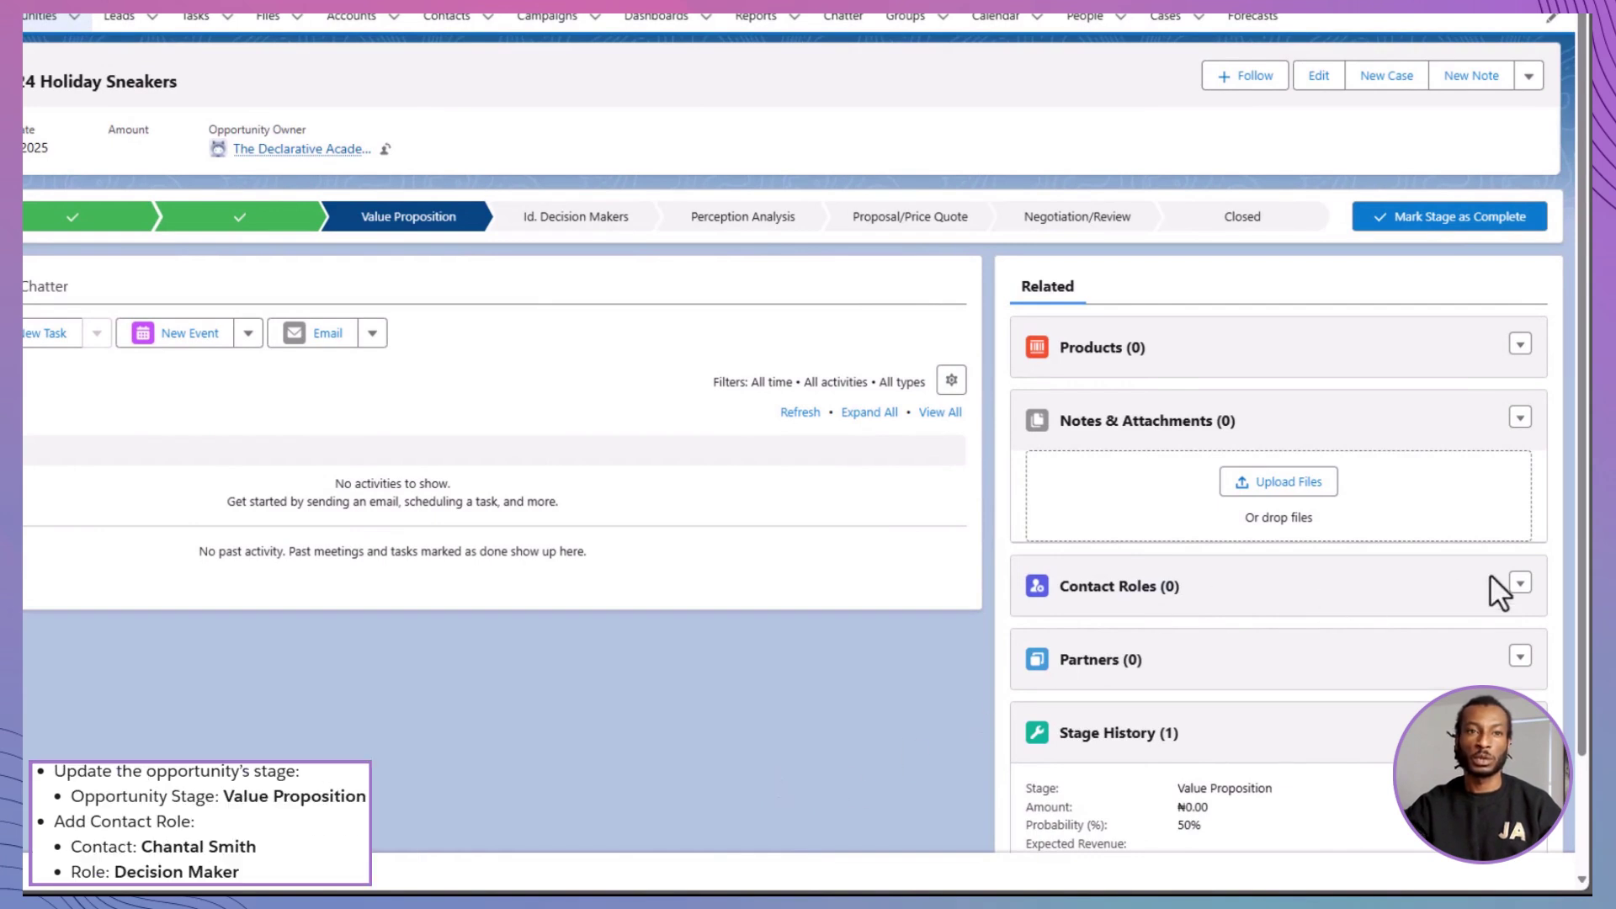
# Add the Get Cloudy South contact to the opportunity's contact roles as Decision Maker.
pyautogui.click(1521, 585)
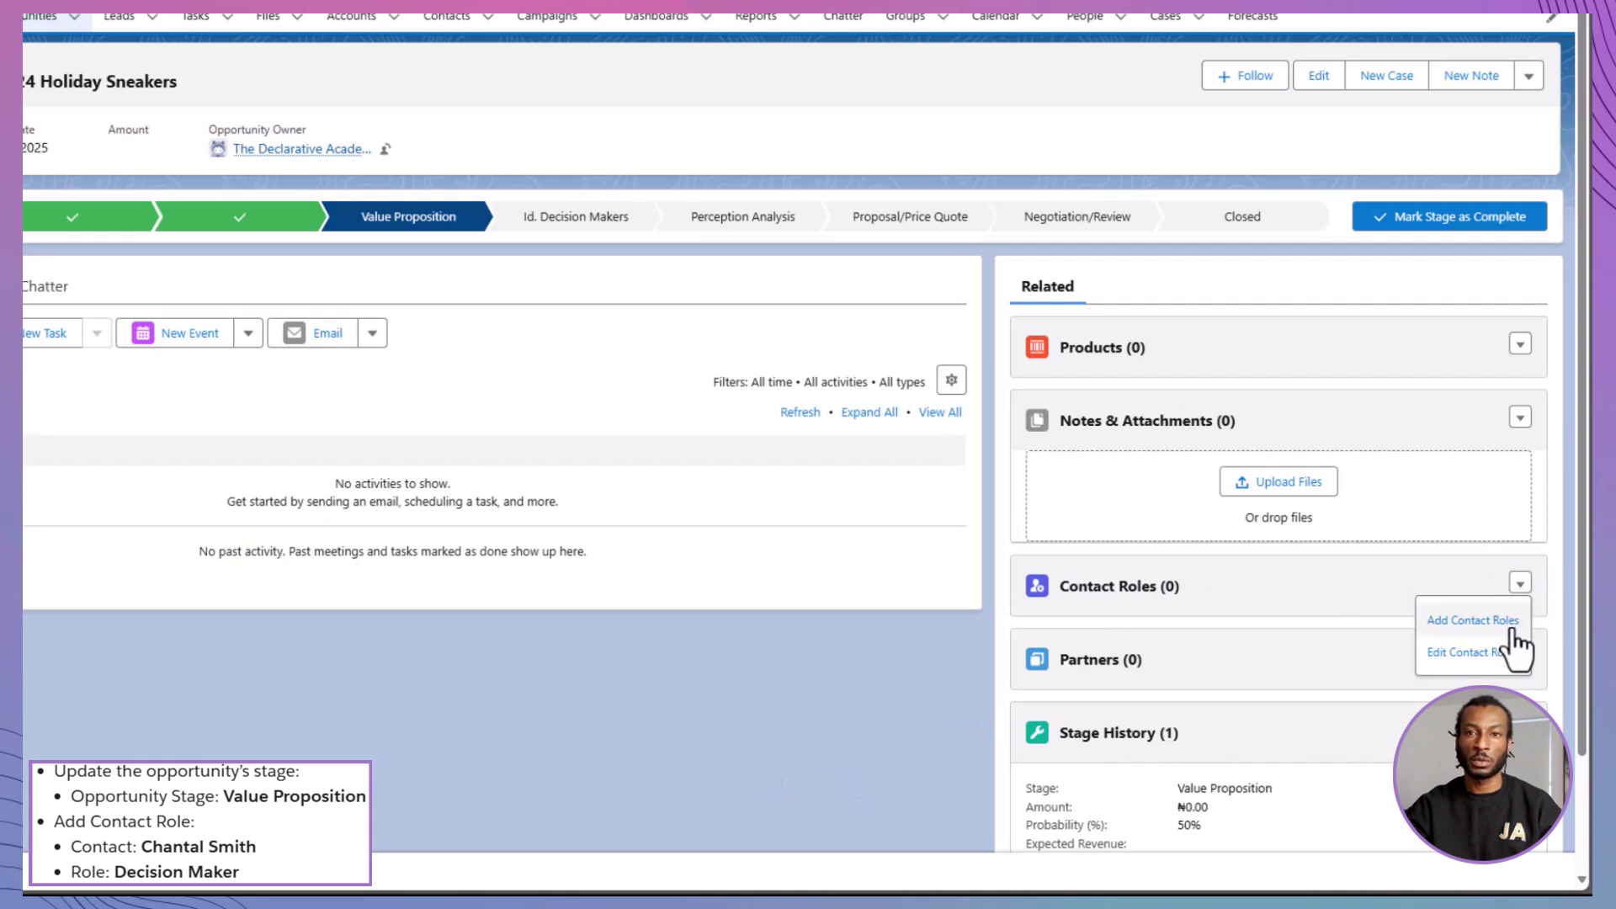
pyautogui.click(1506, 621)
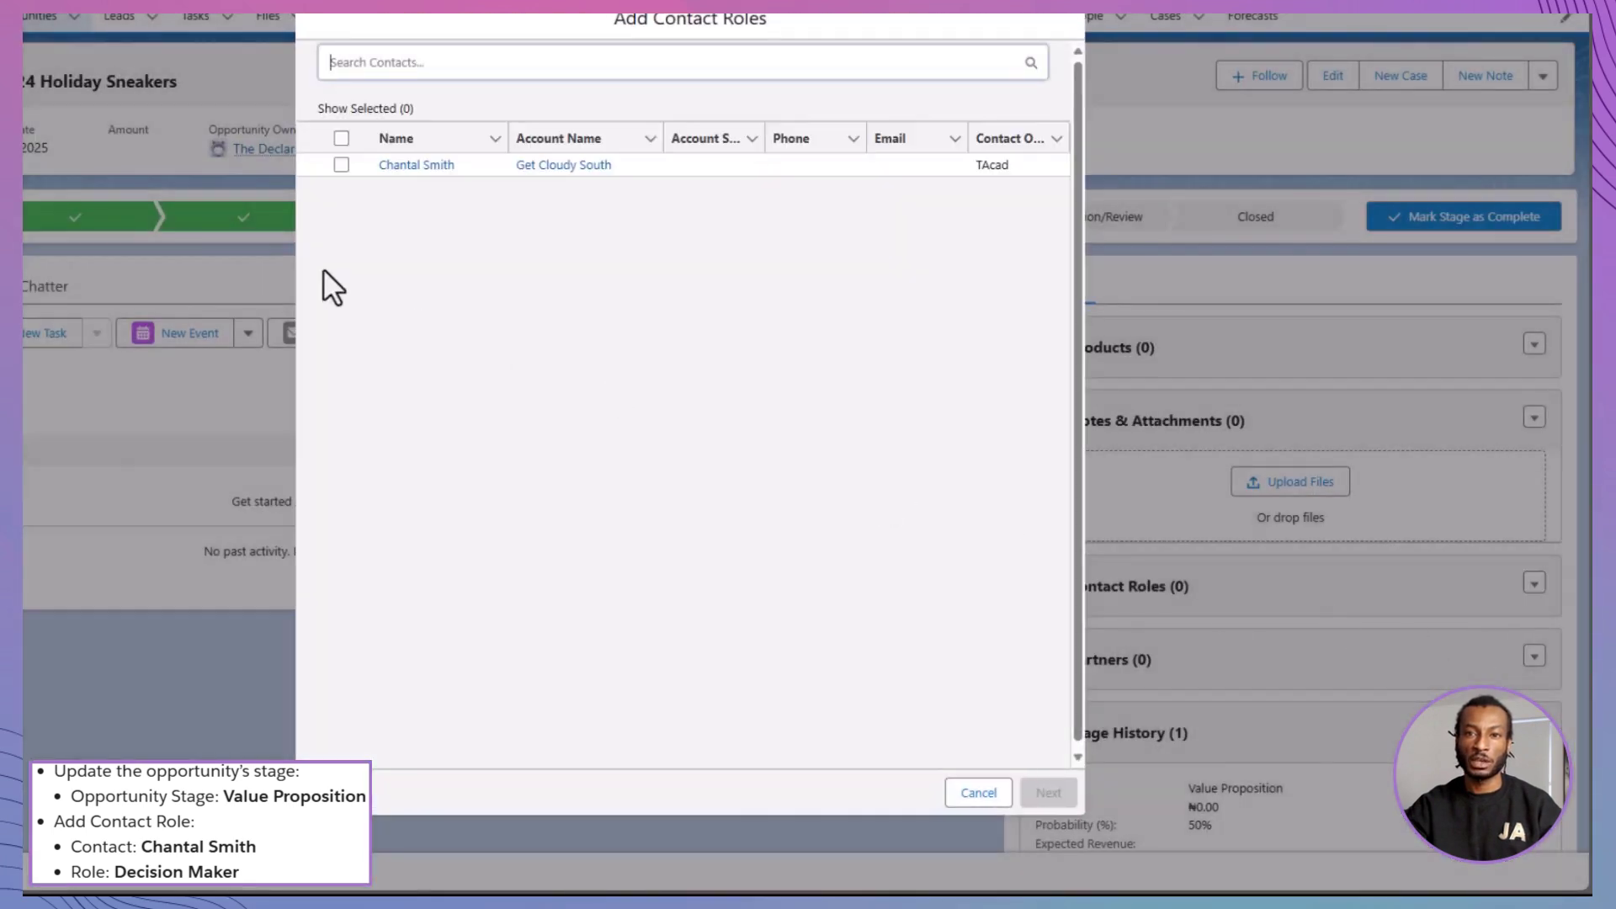
pyautogui.click(341, 164)
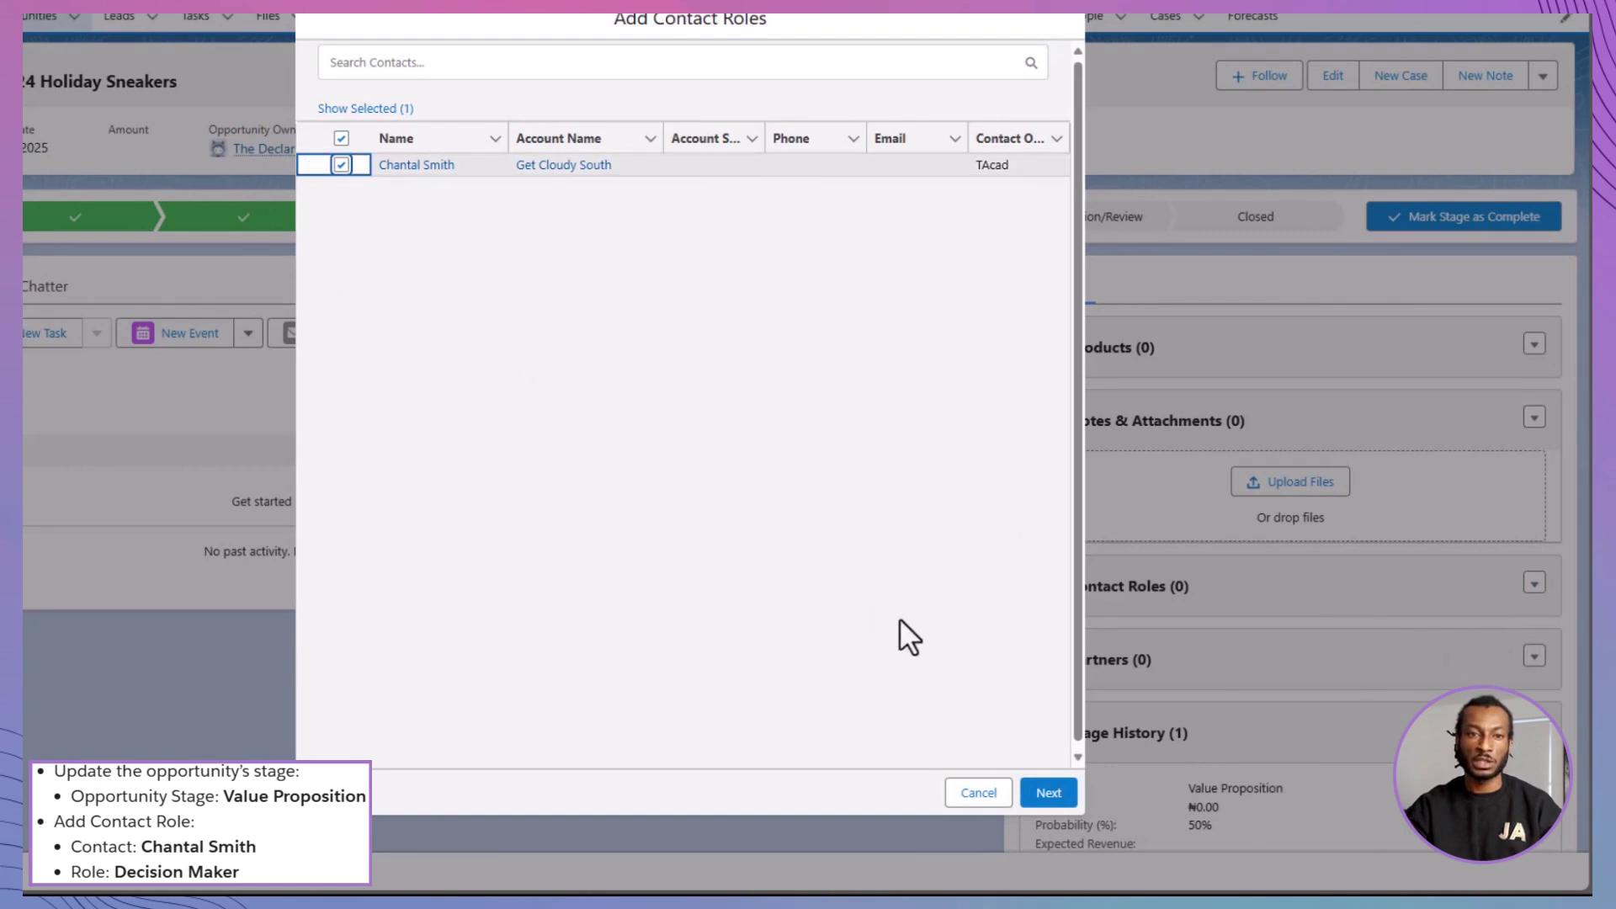
pyautogui.click(1049, 793)
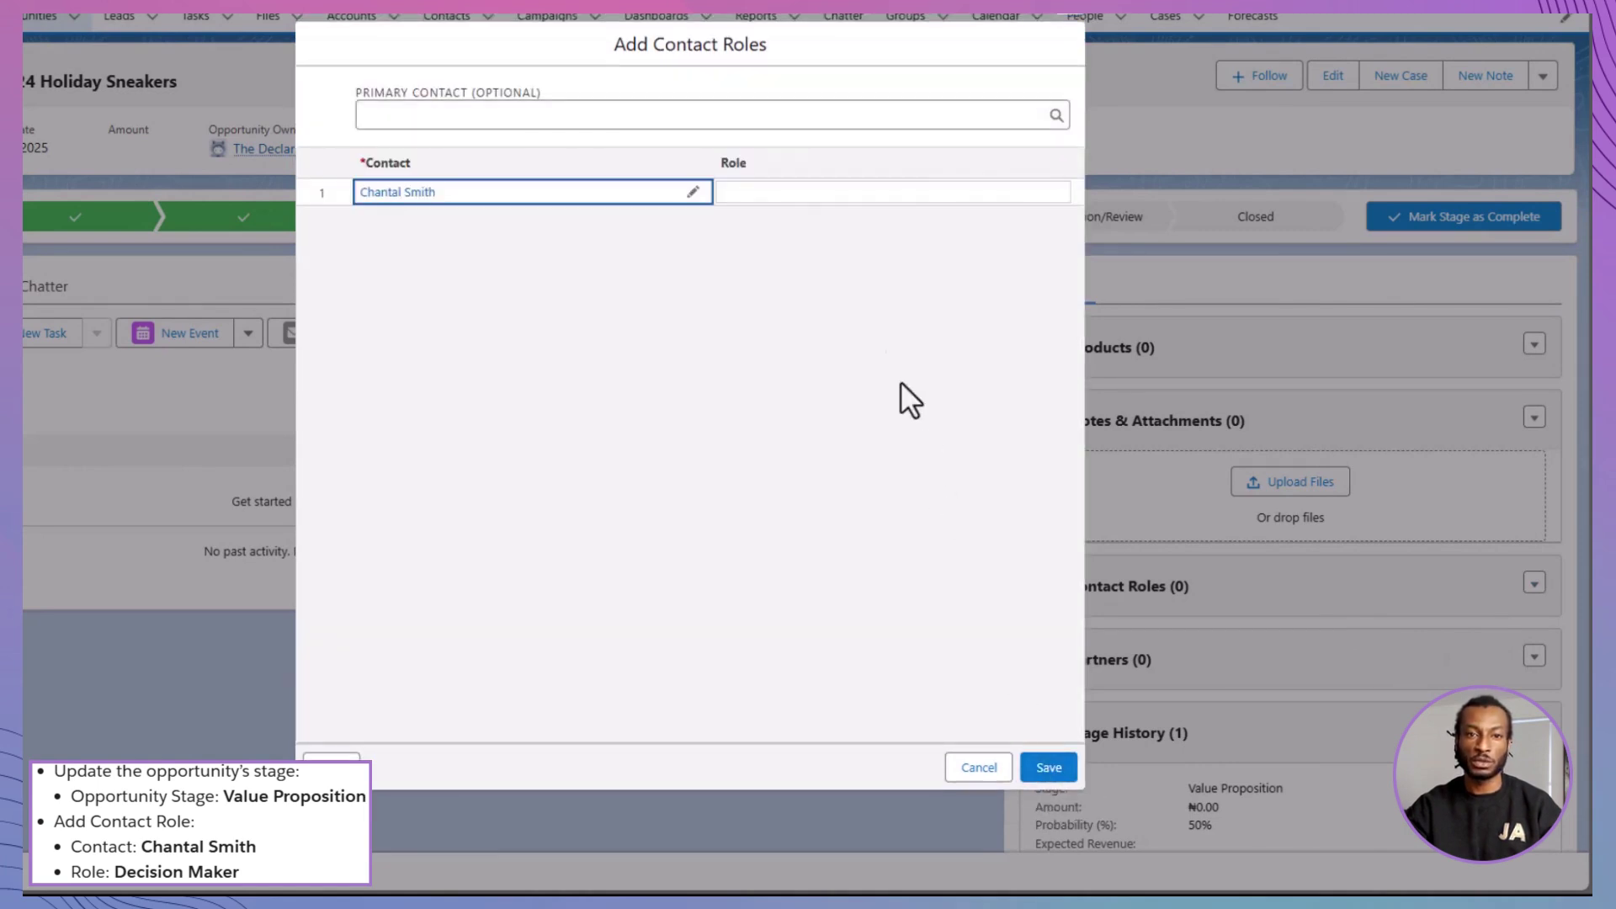
pyautogui.click(776, 192)
pyautogui.click(782, 207)
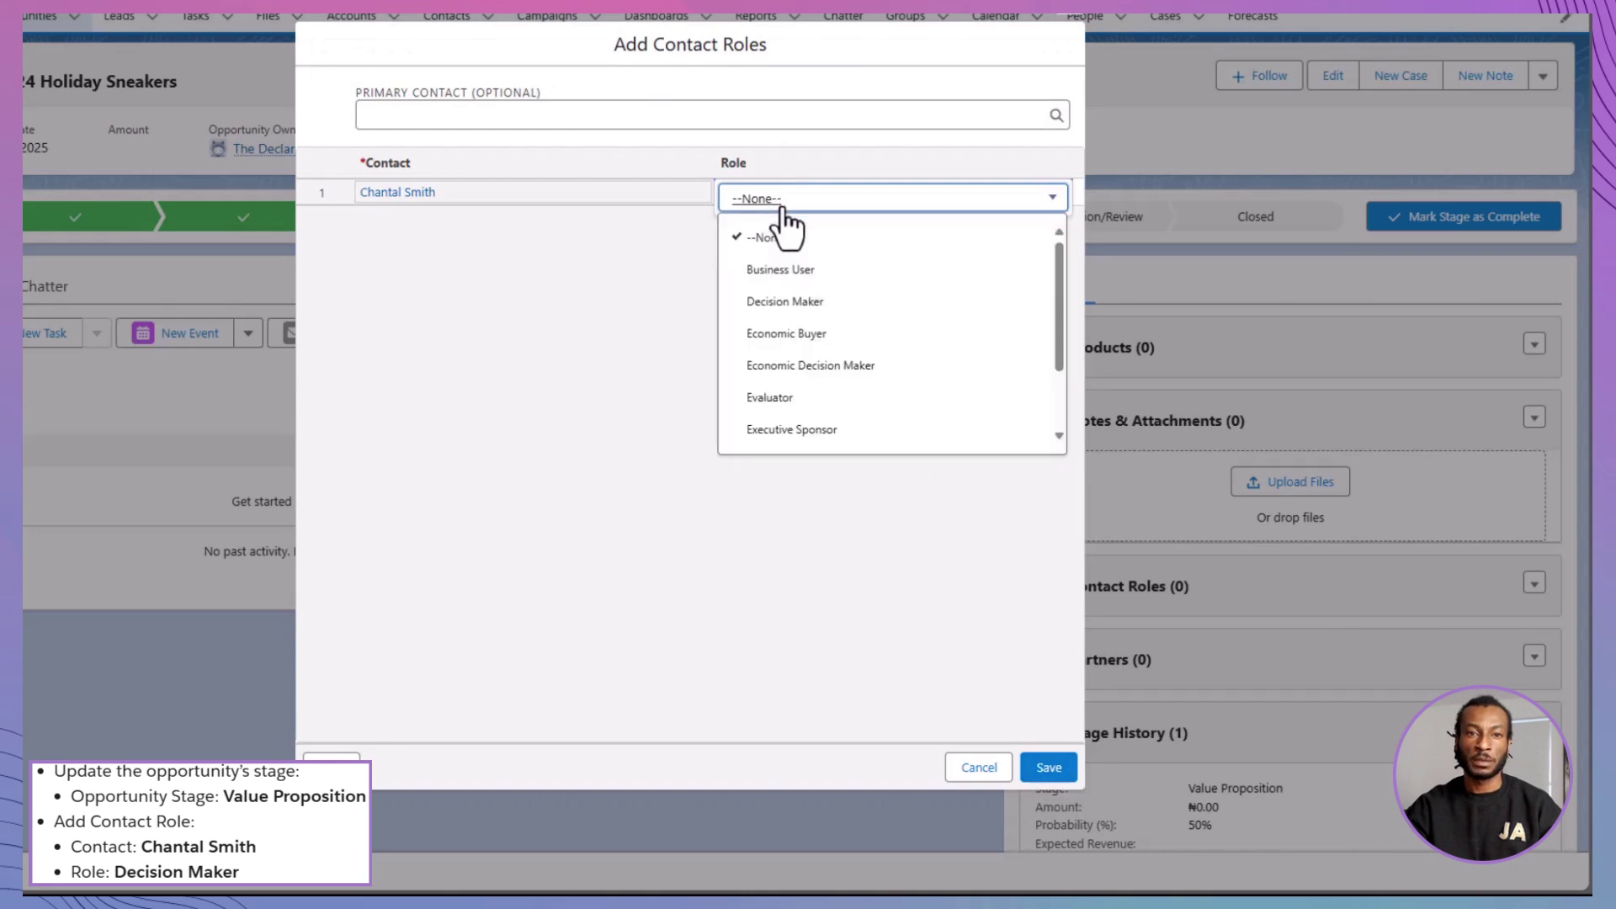
pyautogui.click(802, 303)
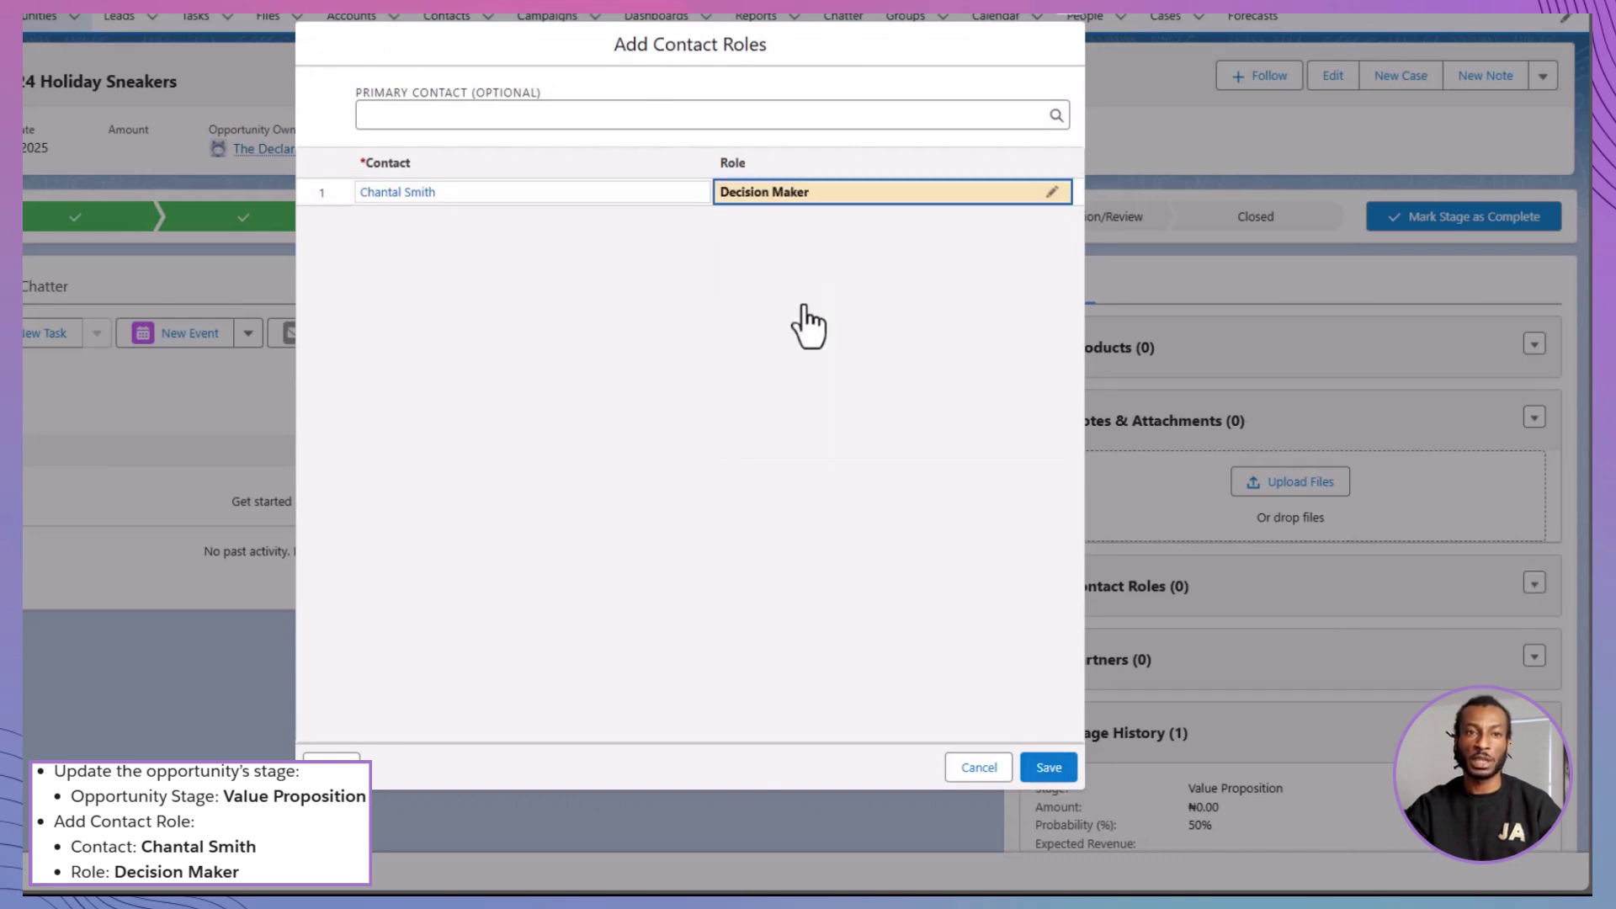
pyautogui.click(1048, 767)
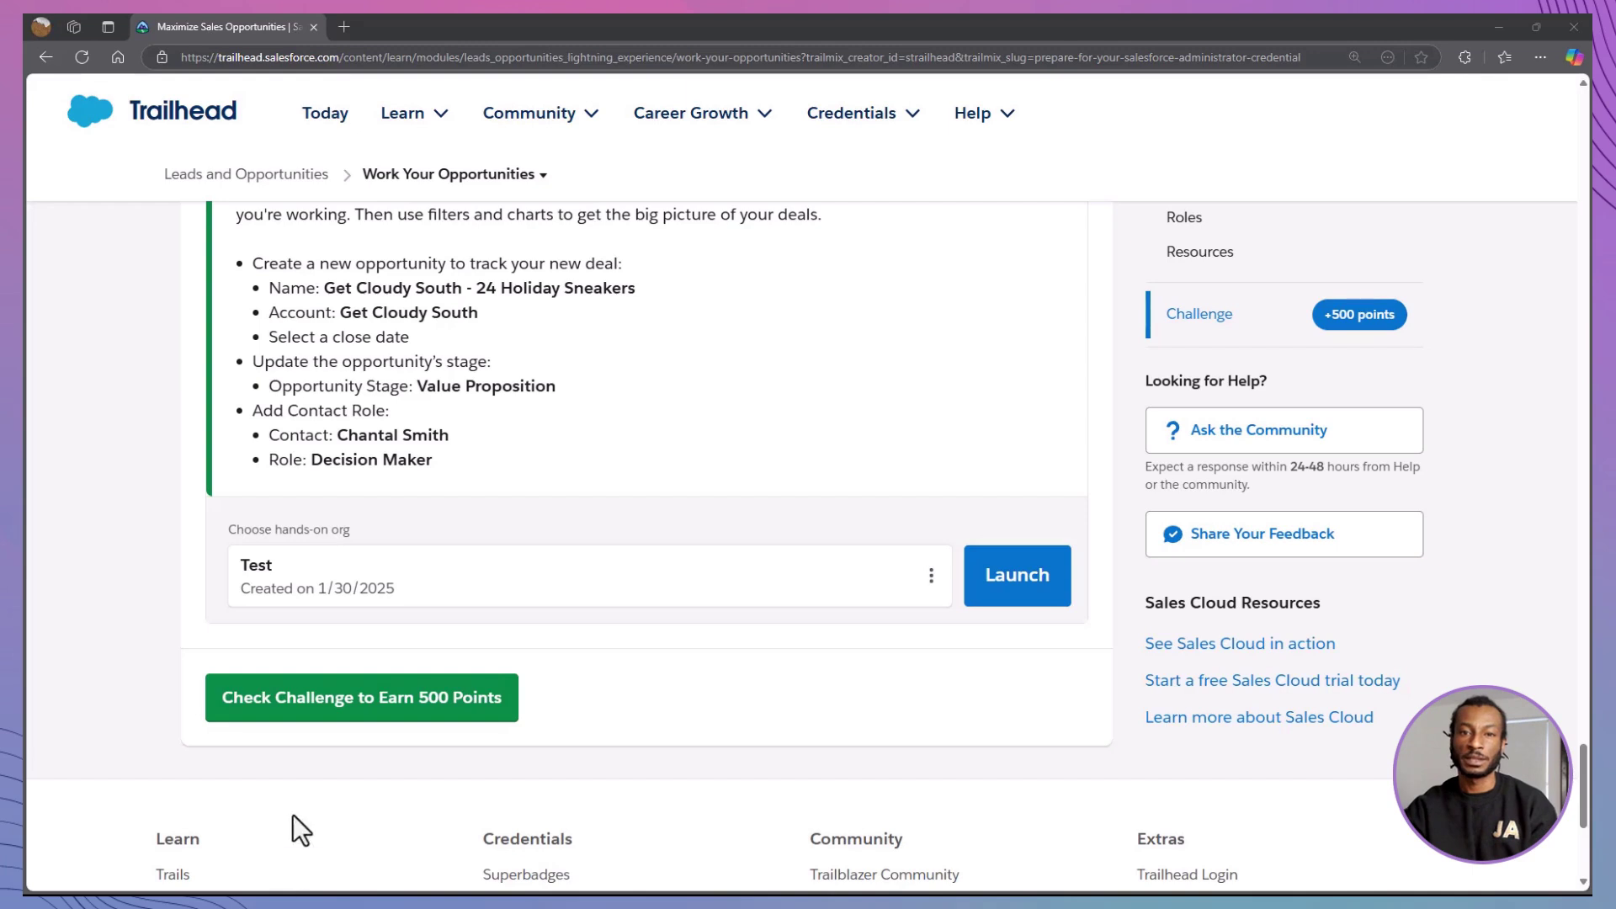
# Run Check Challenge to verify the Work Your Opportunities challenge for 500 points.
pyautogui.click(337, 709)
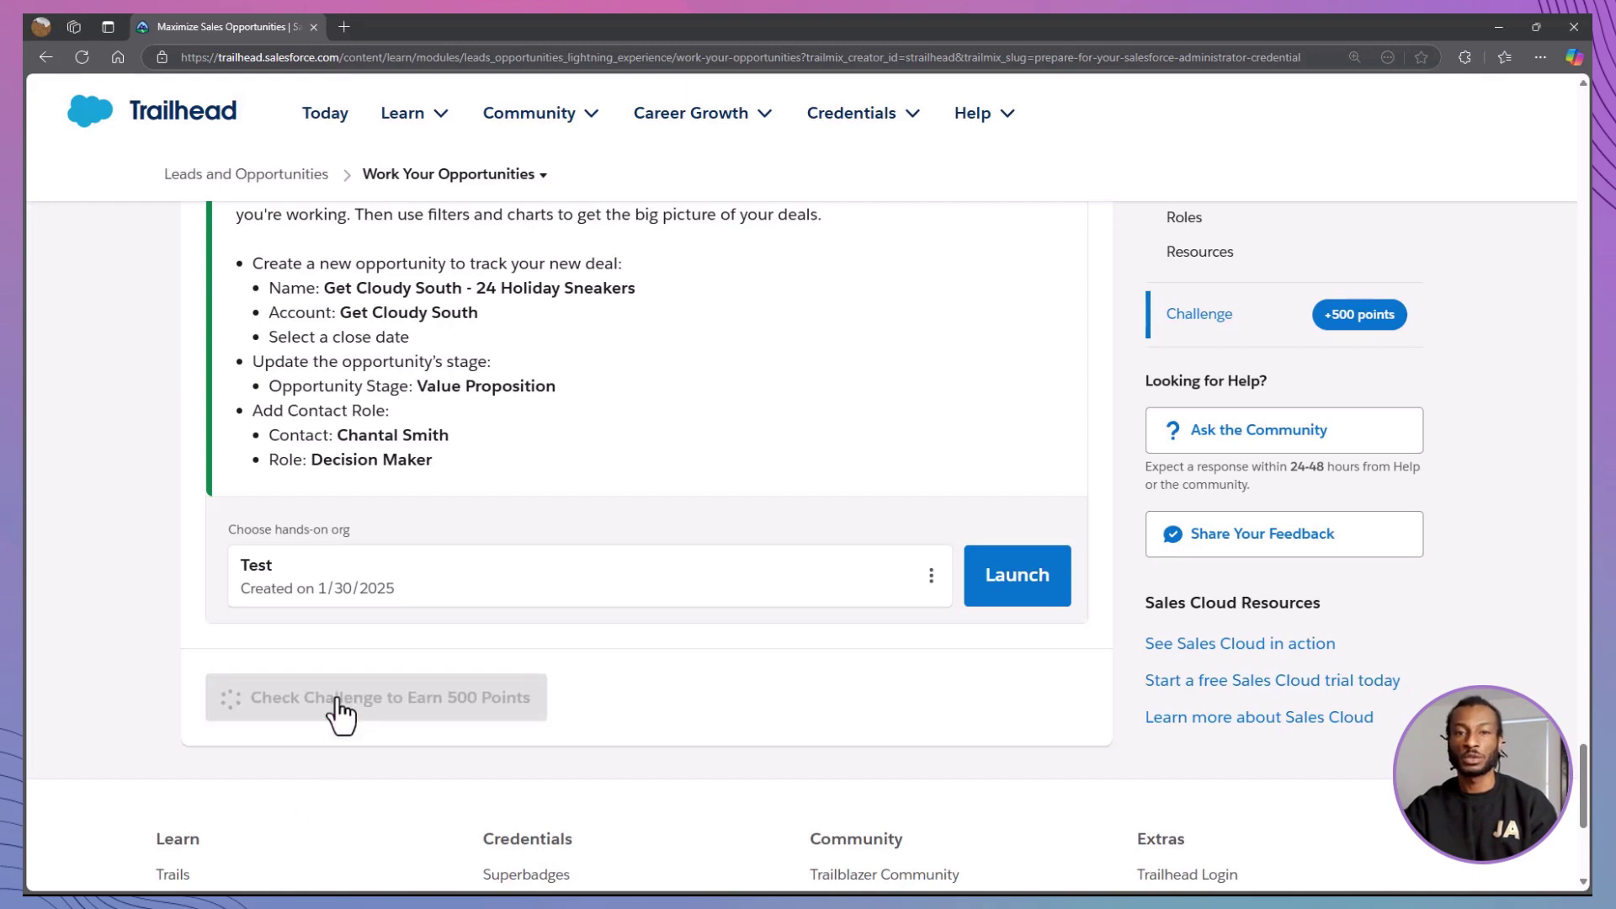